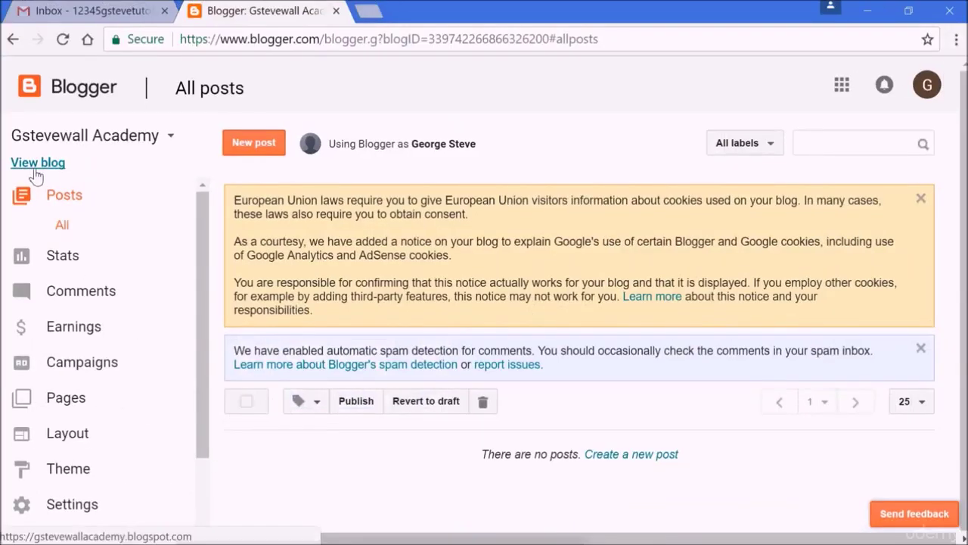
# Step: View the live Gstevewall Academy blog and check the profile details in its sidebar menu
pyautogui.click(37, 173)
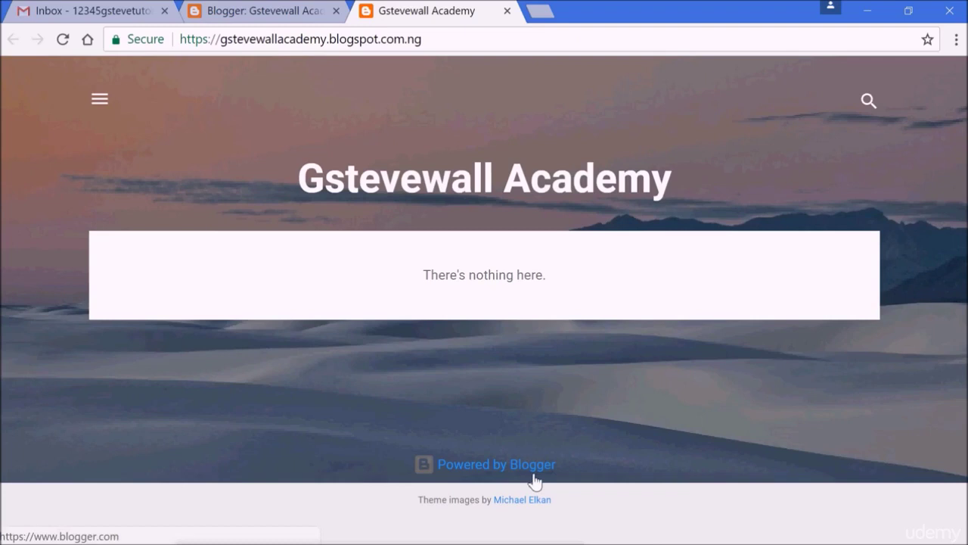
pyautogui.click(104, 105)
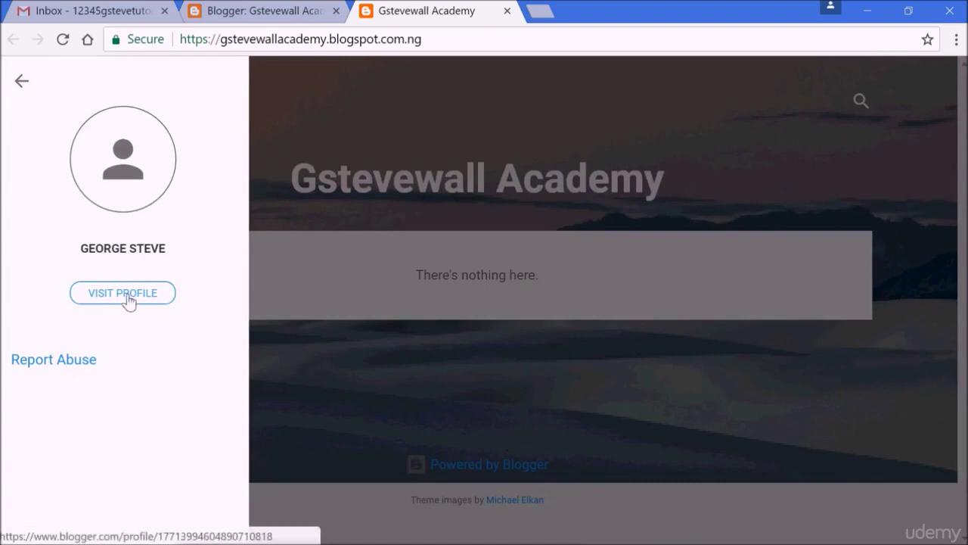
pyautogui.click(24, 85)
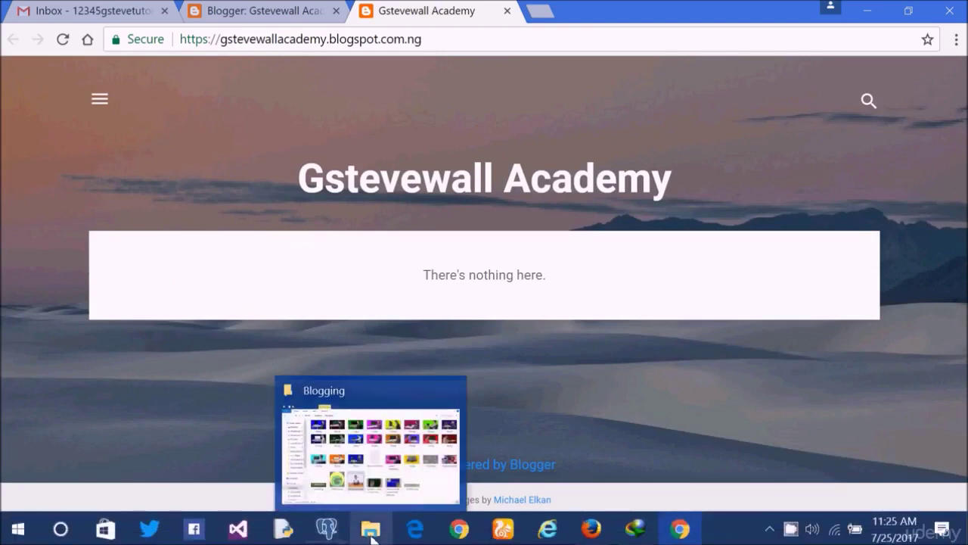
# Step: Switch to the Blogging folder in File Explorer, read About GSTEVE.txt in Notepad, and return to the browser
pyautogui.click(372, 536)
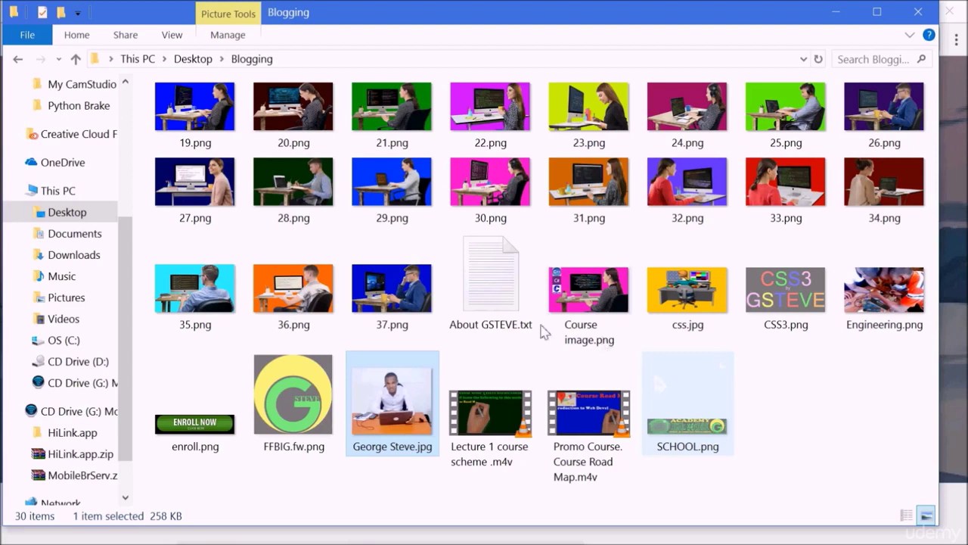
pyautogui.click(485, 289)
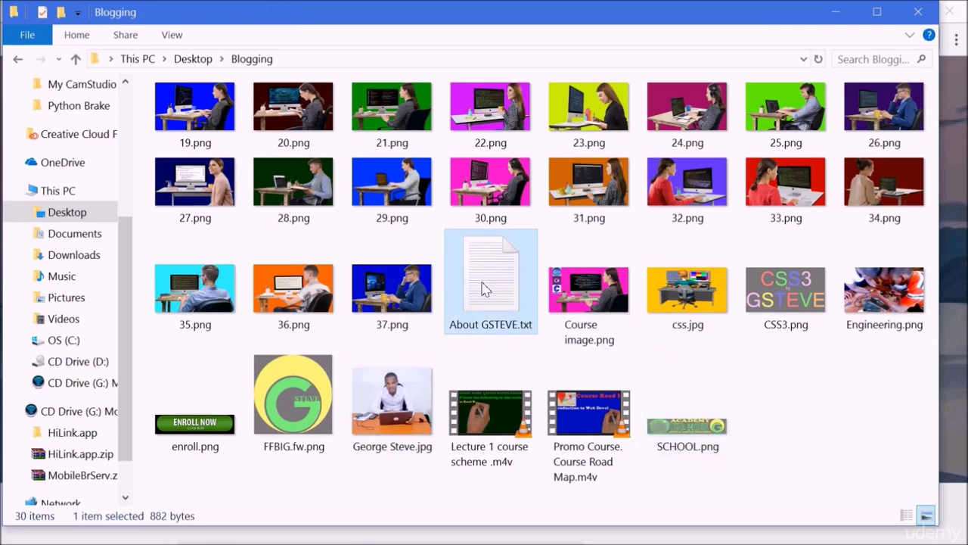
pyautogui.doubleClick(485, 289)
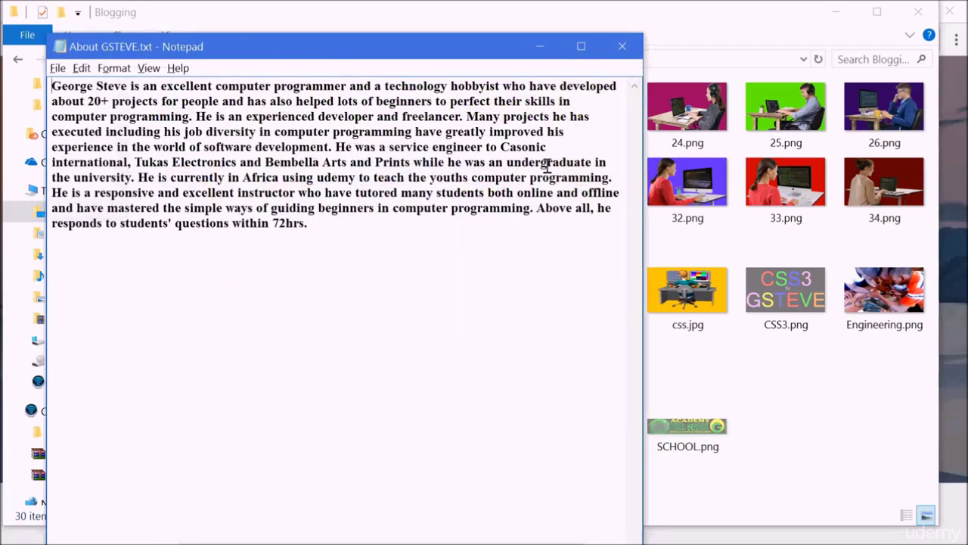
pyautogui.click(623, 49)
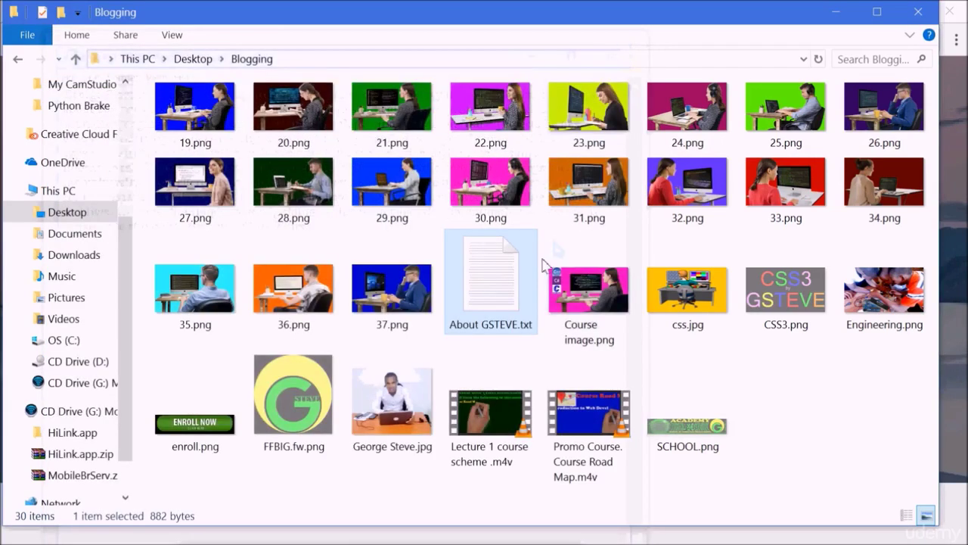
pyautogui.doubleClick(501, 276)
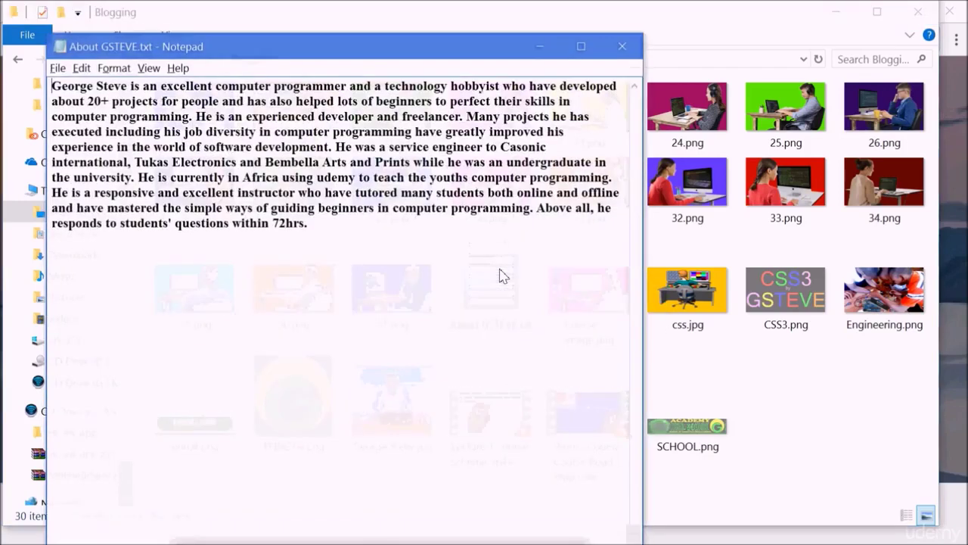
pyautogui.click(543, 47)
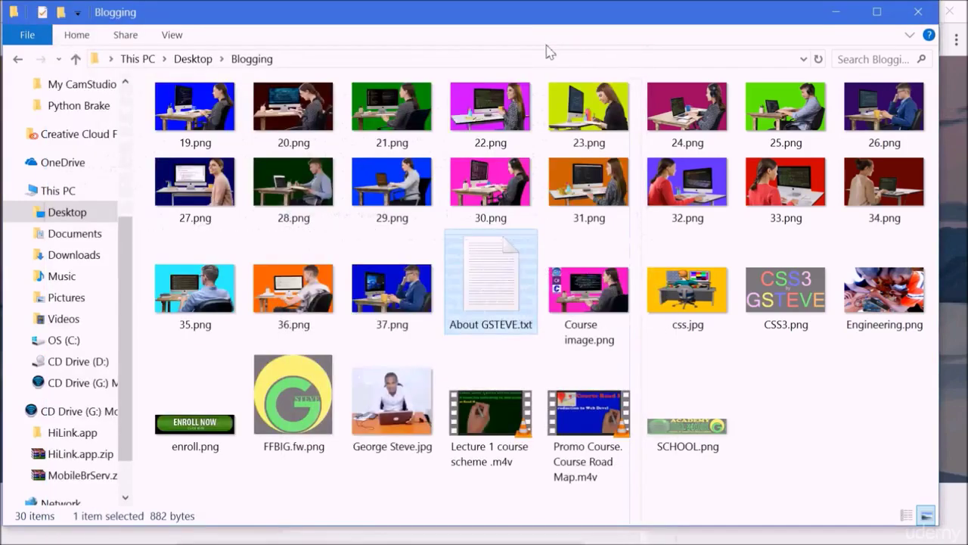
pyautogui.click(838, 12)
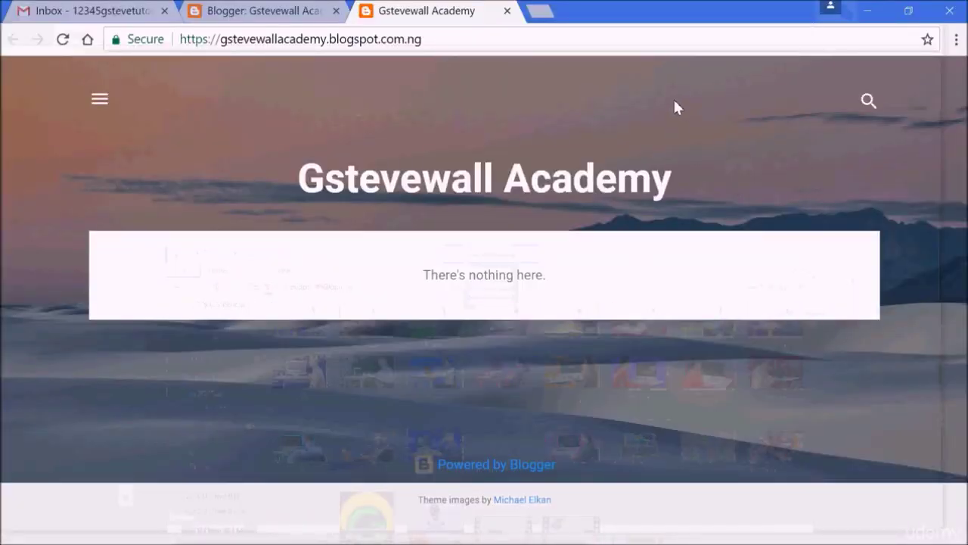
# Step: Close the live blog and look over the dashboard's full list of sections, from Posts to Help
pyautogui.click(507, 11)
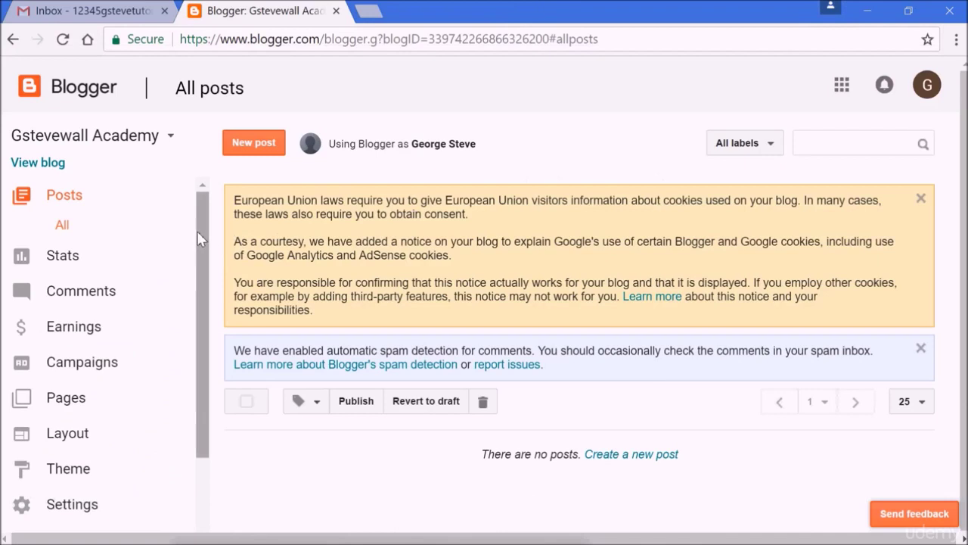
pyautogui.scroll(-1, 200, 260)
pyautogui.scroll(-2, 201, 255)
pyautogui.scroll(3, 205, 255)
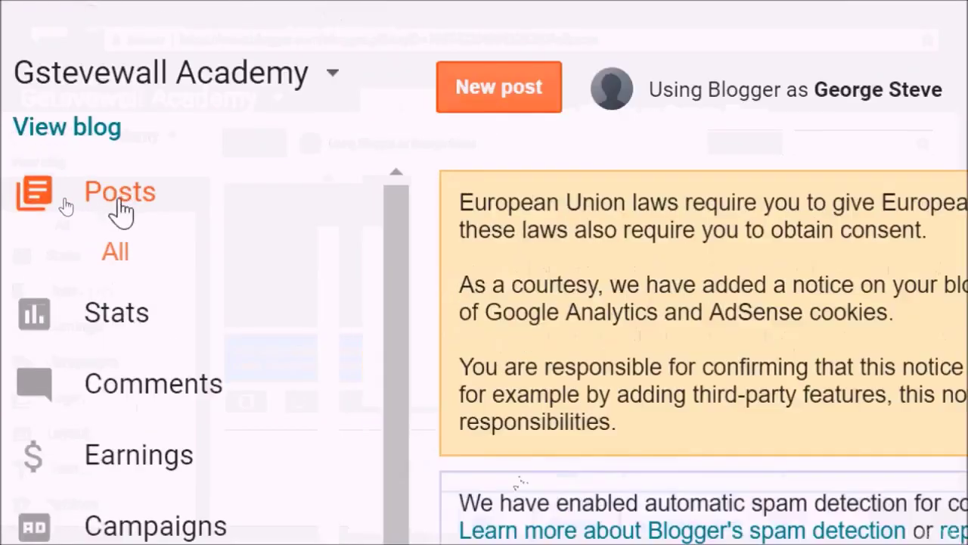
pyautogui.moveTo(413, 230); pyautogui.dragTo(391, 465)
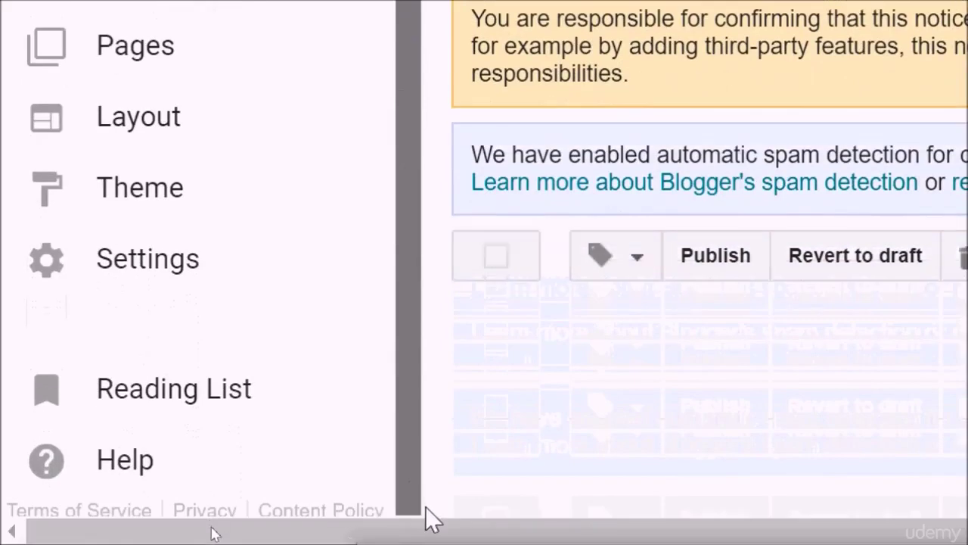
pyautogui.moveTo(405, 182); pyautogui.dragTo(396, 72)
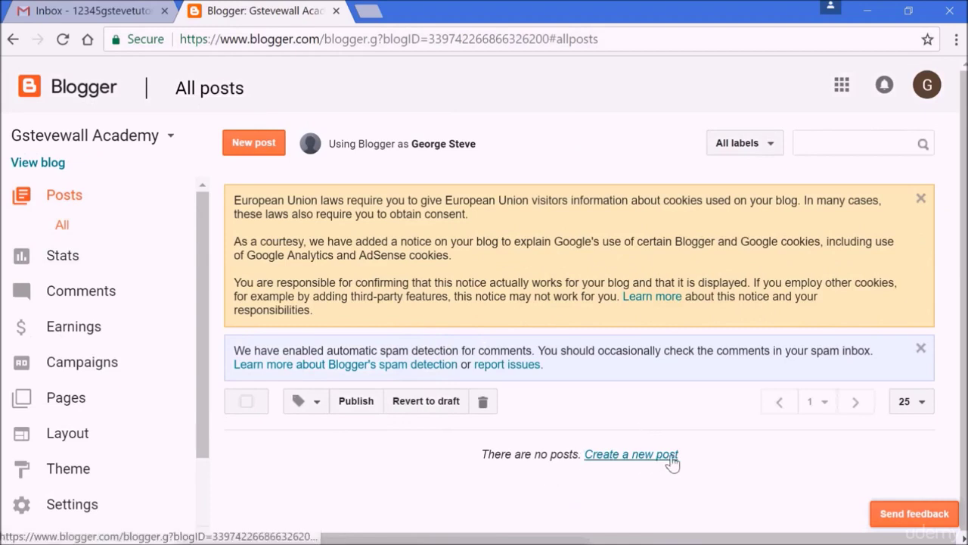
# Step: Examine the blog's Overview, Posts, Traffic sources and Audience stats
pyautogui.click(72, 258)
pyautogui.click(85, 261)
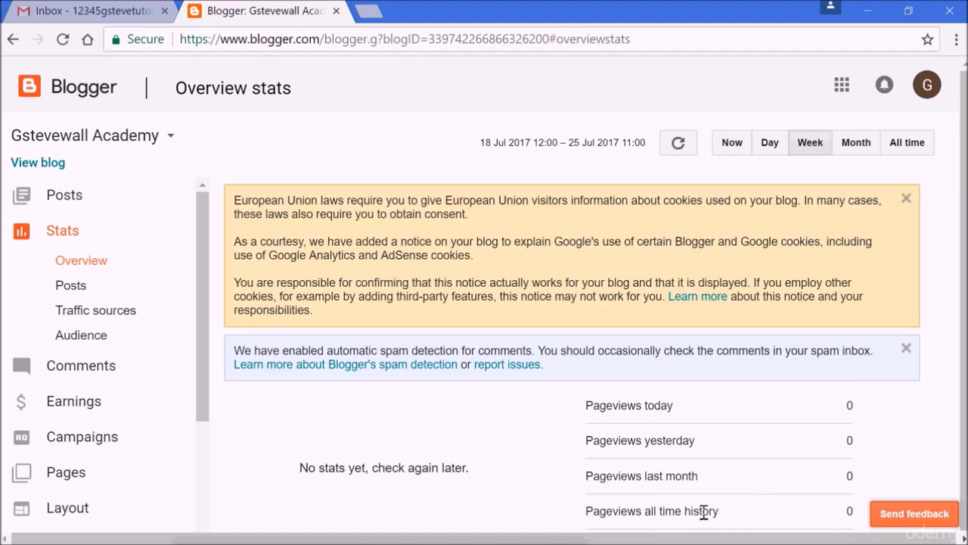
pyautogui.click(83, 294)
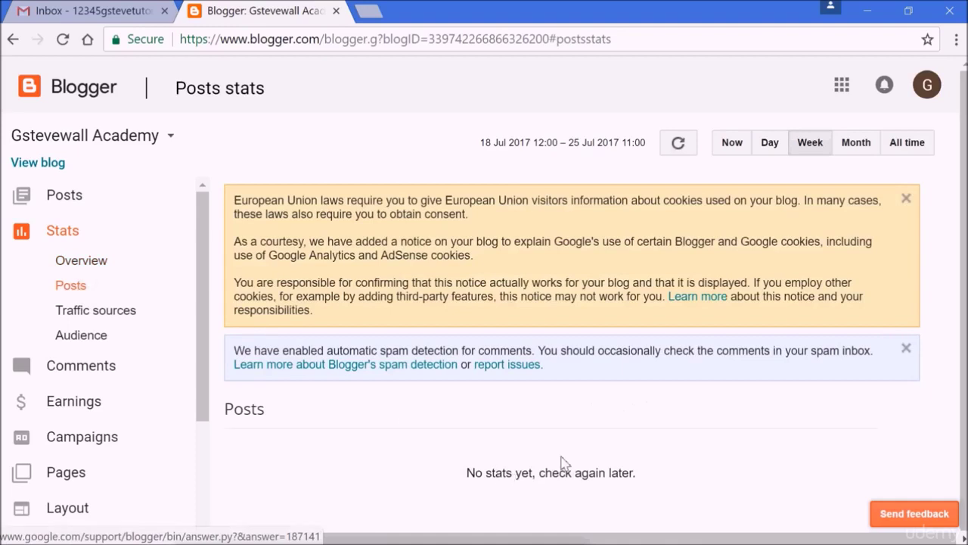
pyautogui.click(89, 318)
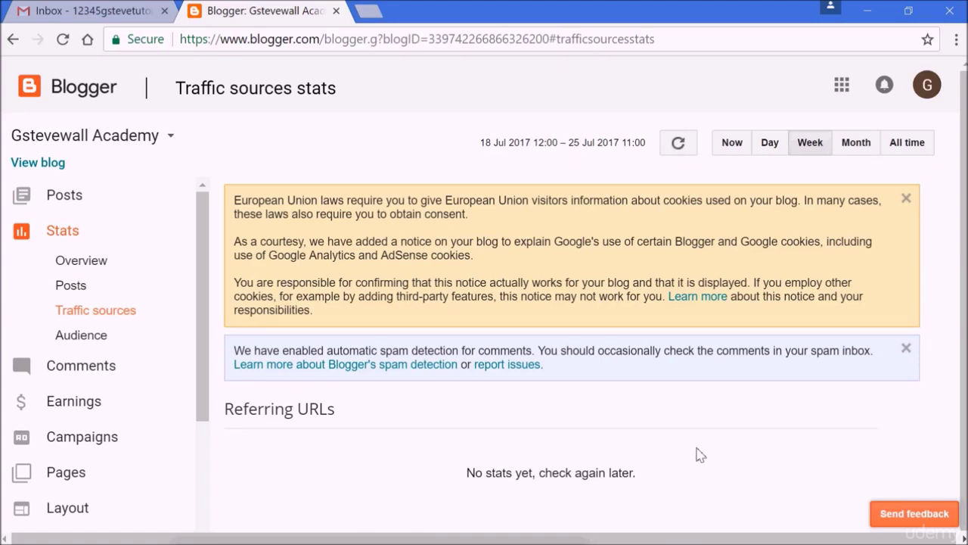
pyautogui.click(90, 341)
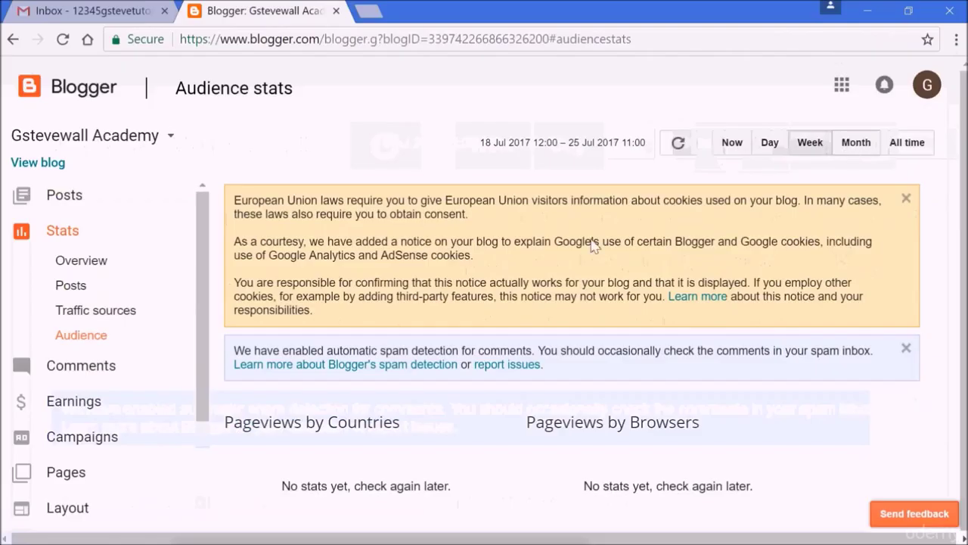
# Step: Look through the blog's published and spam comments and its Earnings, Campaigns and Pages sections
pyautogui.click(110, 376)
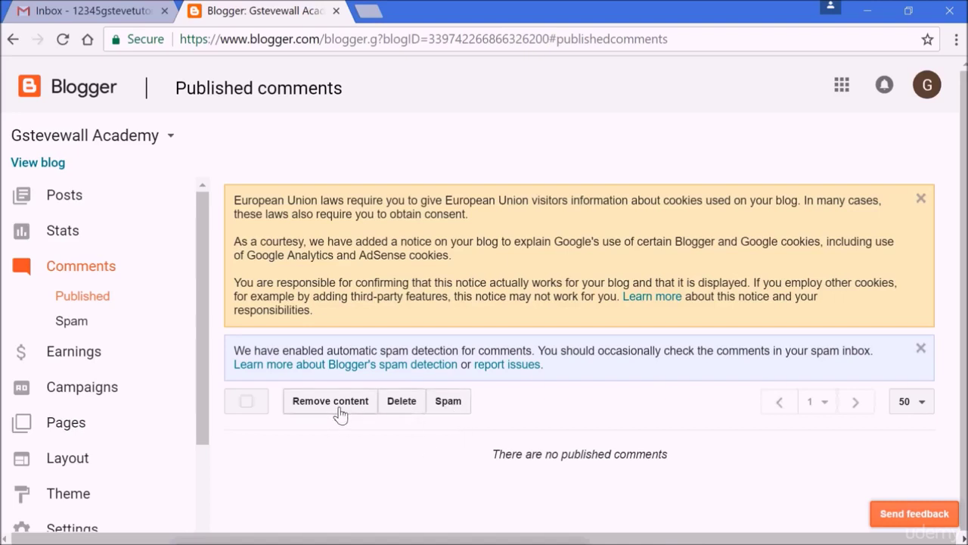
pyautogui.click(75, 330)
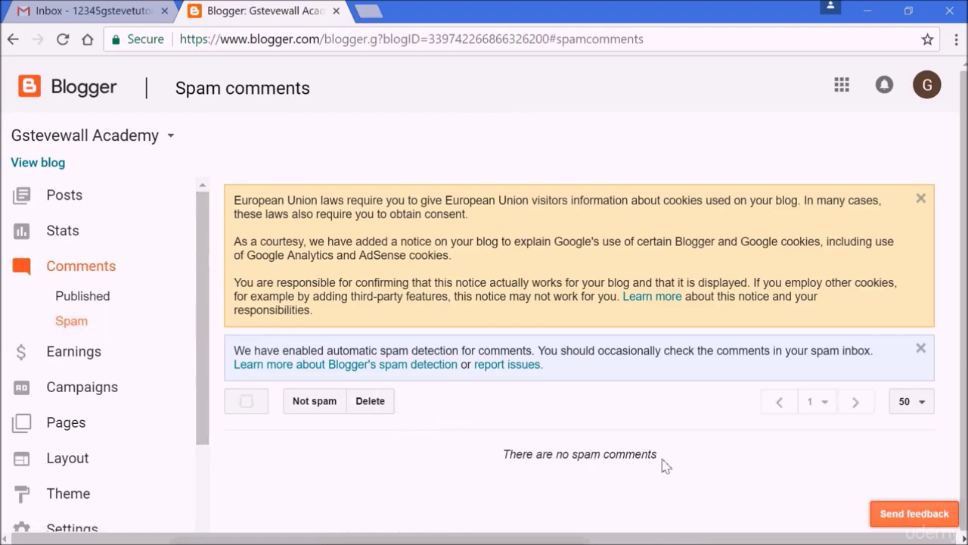
pyautogui.click(79, 360)
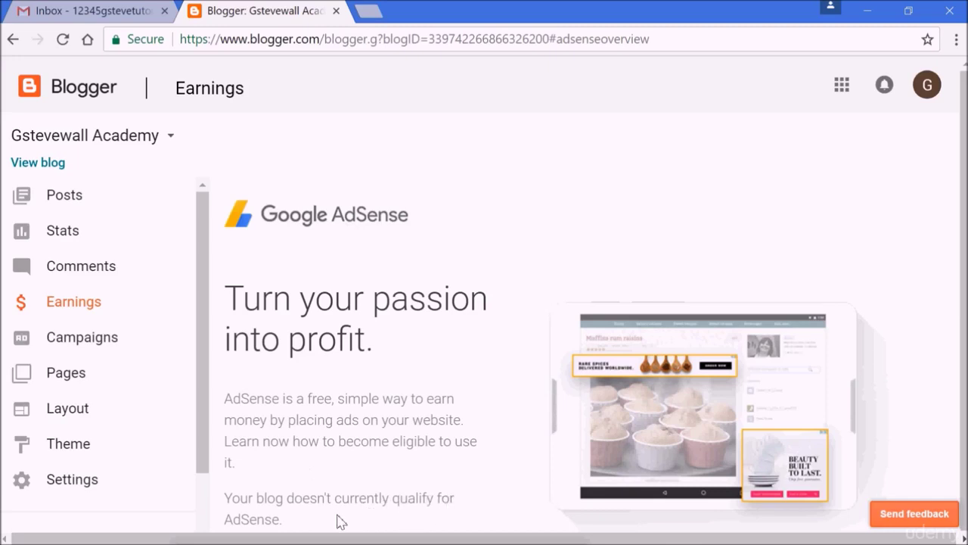
pyautogui.click(88, 337)
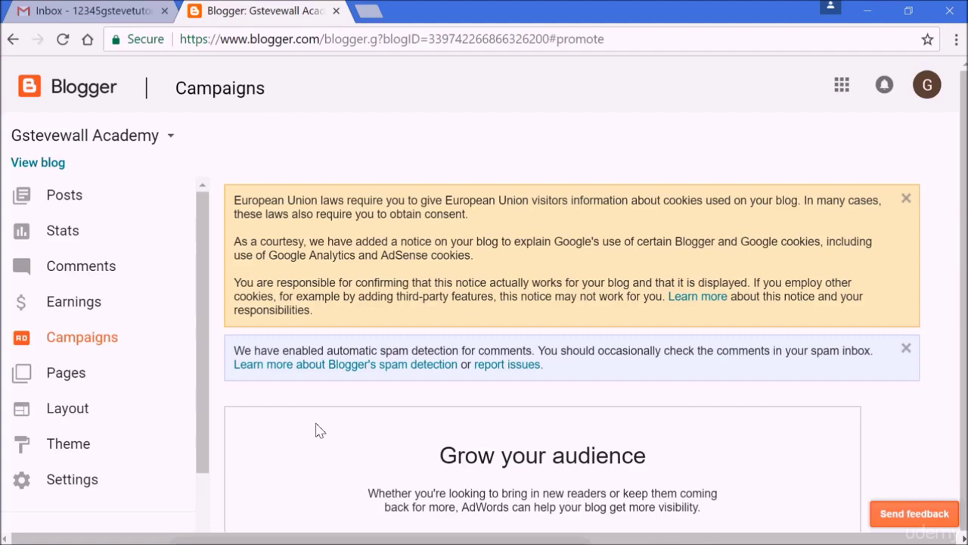
pyautogui.click(65, 379)
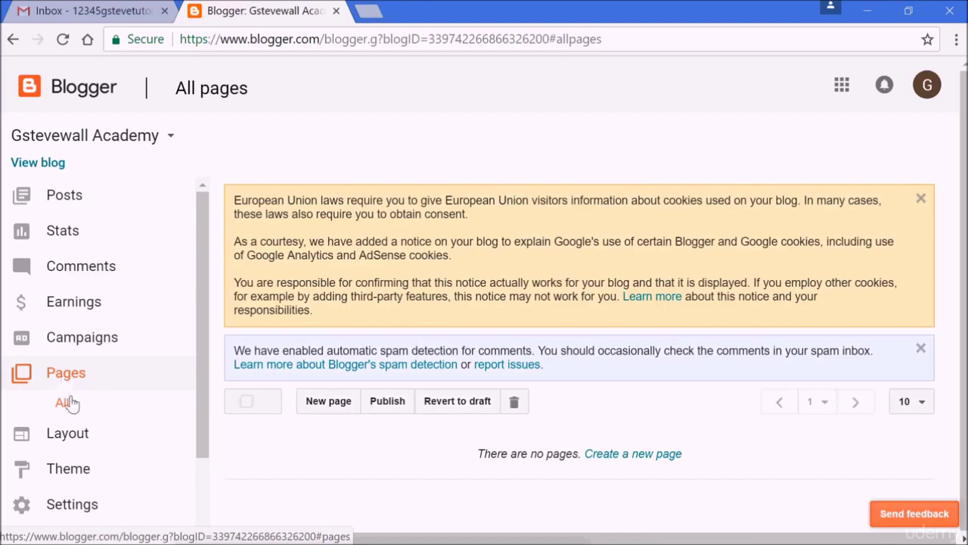
# Step: Examine the blog's Layout, covering the gadgets from the Favicon and sidebars down to the Footer
pyautogui.click(81, 441)
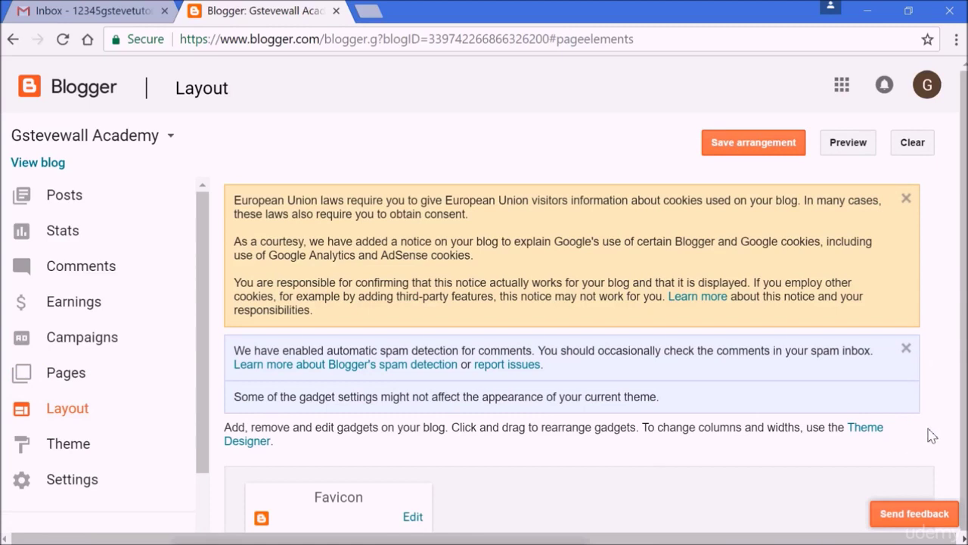
pyautogui.scroll(-3, 933, 436)
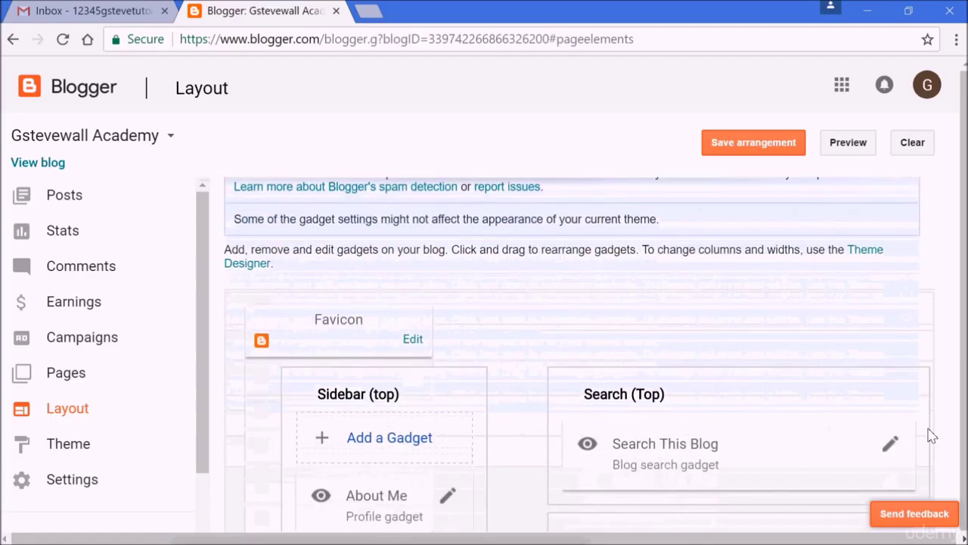
pyautogui.scroll(-1, 932, 436)
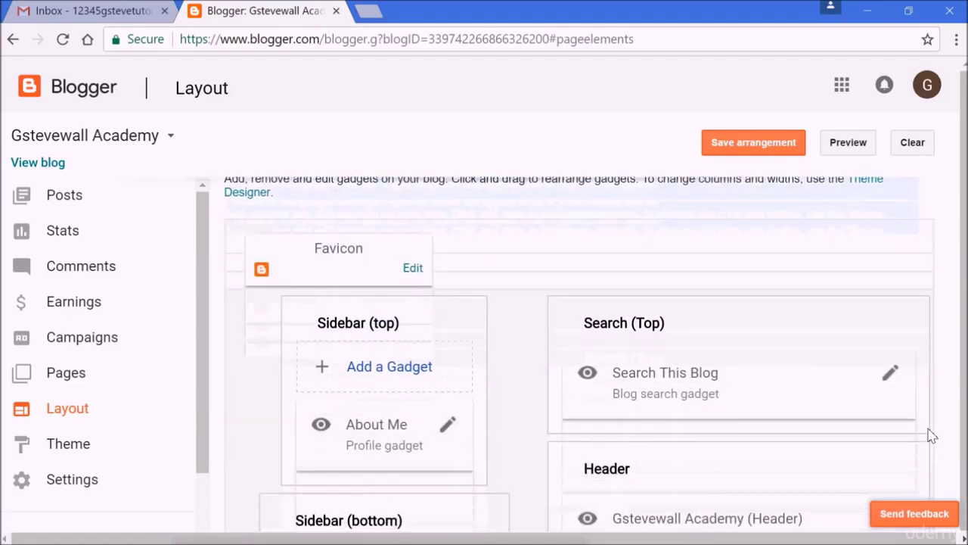
pyautogui.scroll(-3, 932, 435)
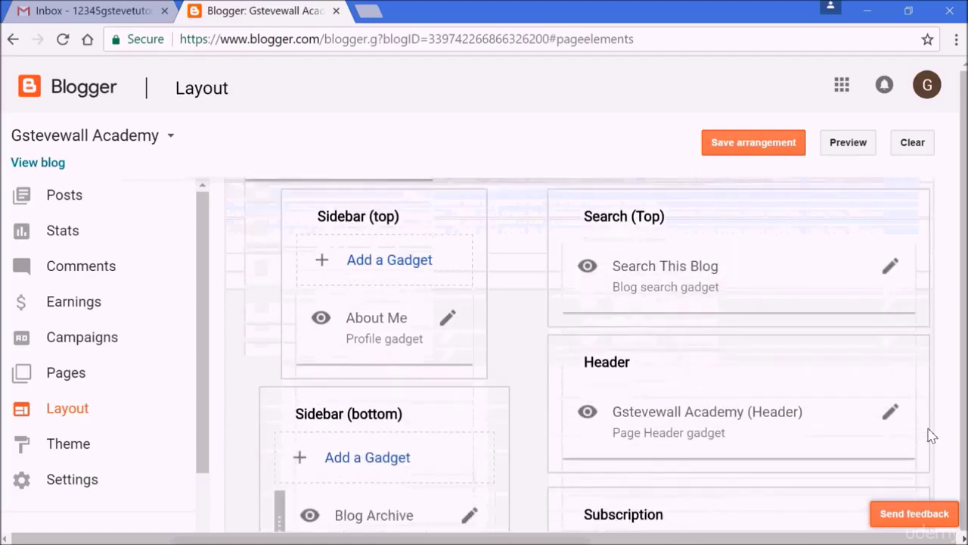
pyautogui.scroll(-5, 933, 436)
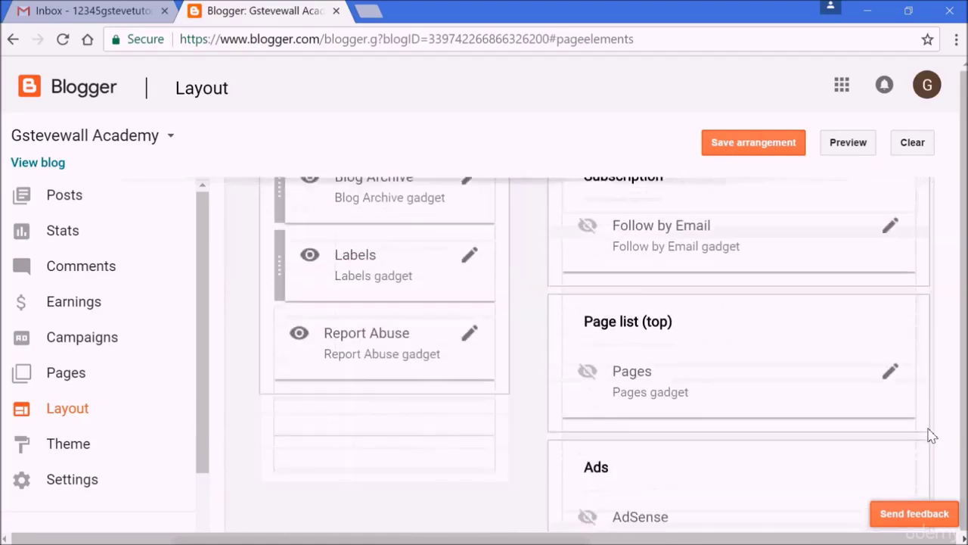
pyautogui.scroll(-5, 932, 436)
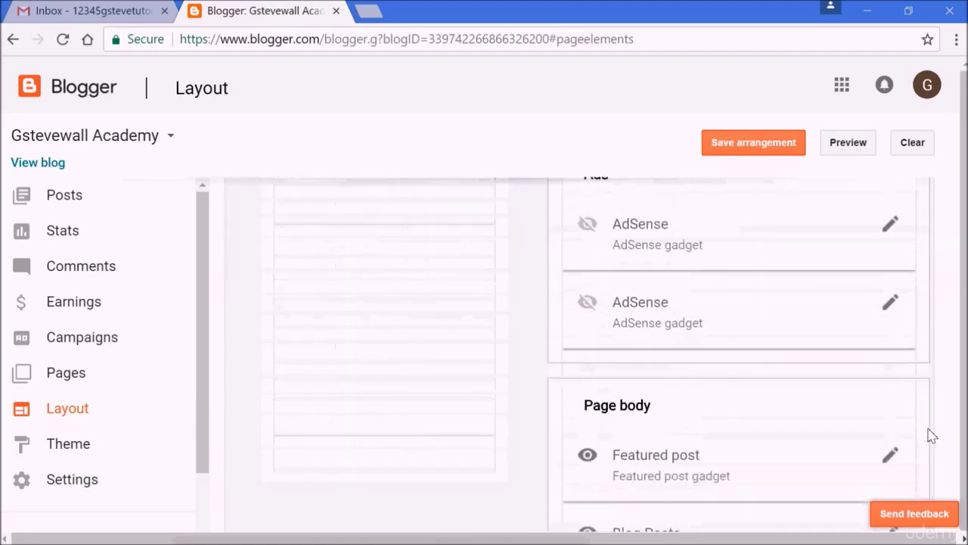
pyautogui.scroll(10, 932, 436)
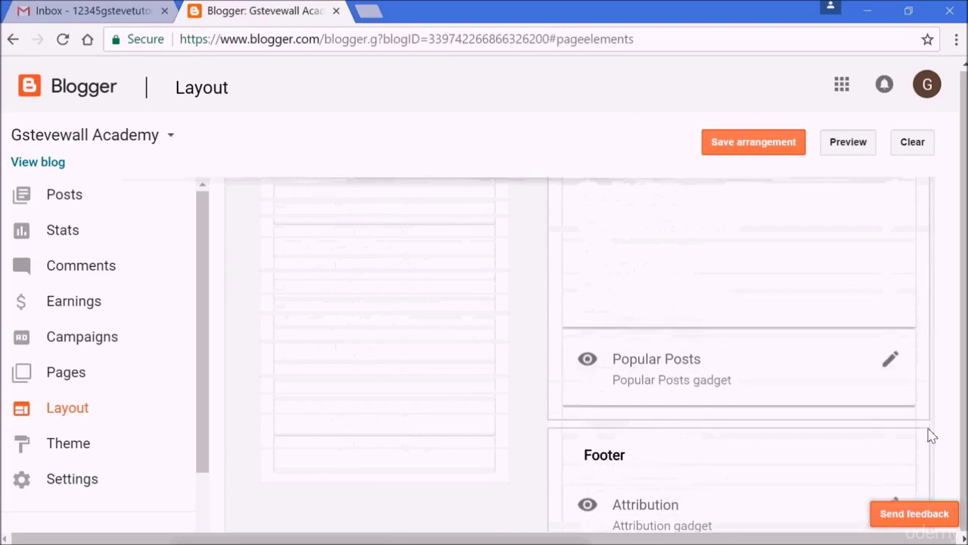
pyautogui.scroll(3, 932, 436)
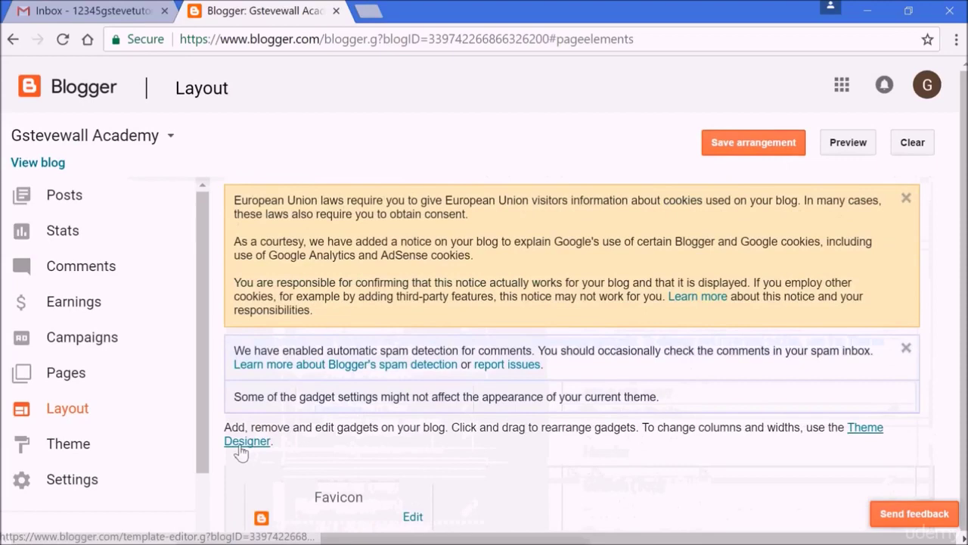
# Step: Look through the blog's Theme section down to the Contempo and Soho designs, and preview the red floral Contempo theme without applying it
pyautogui.scroll(-2, 202, 491)
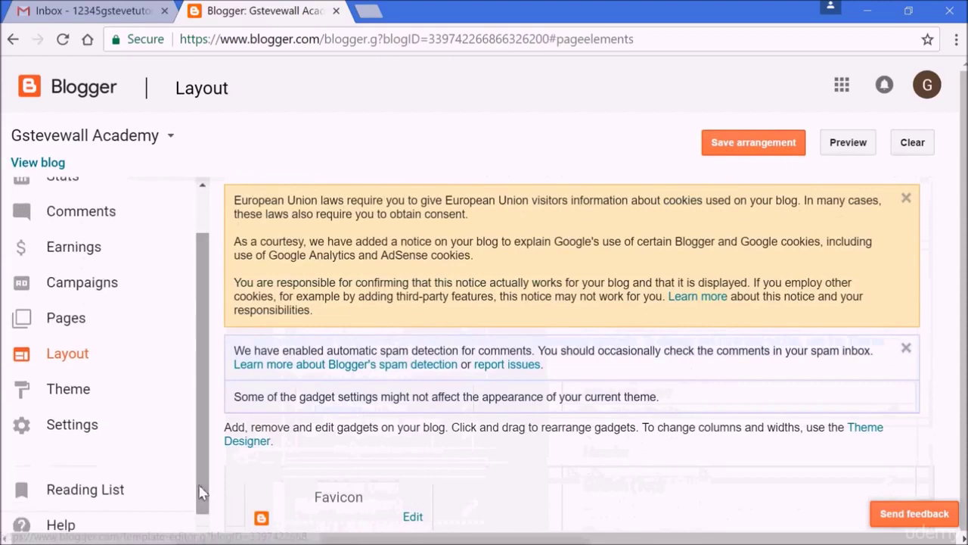
pyautogui.click(82, 404)
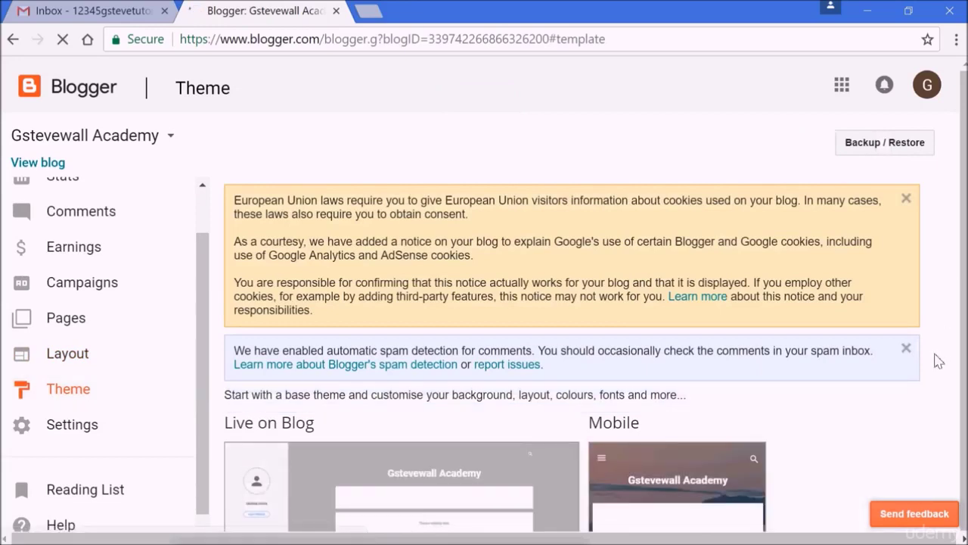
pyautogui.scroll(-3, 912, 408)
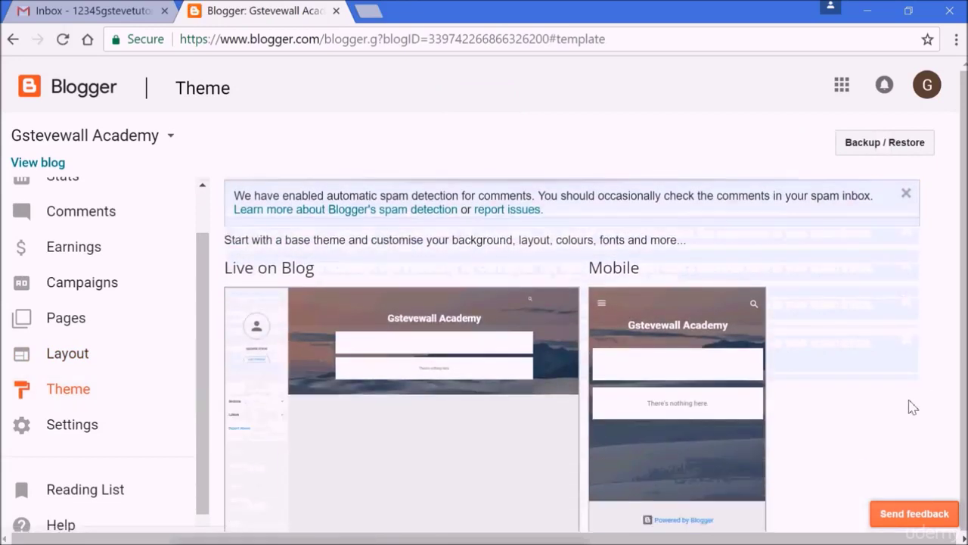
pyautogui.scroll(-1, 913, 407)
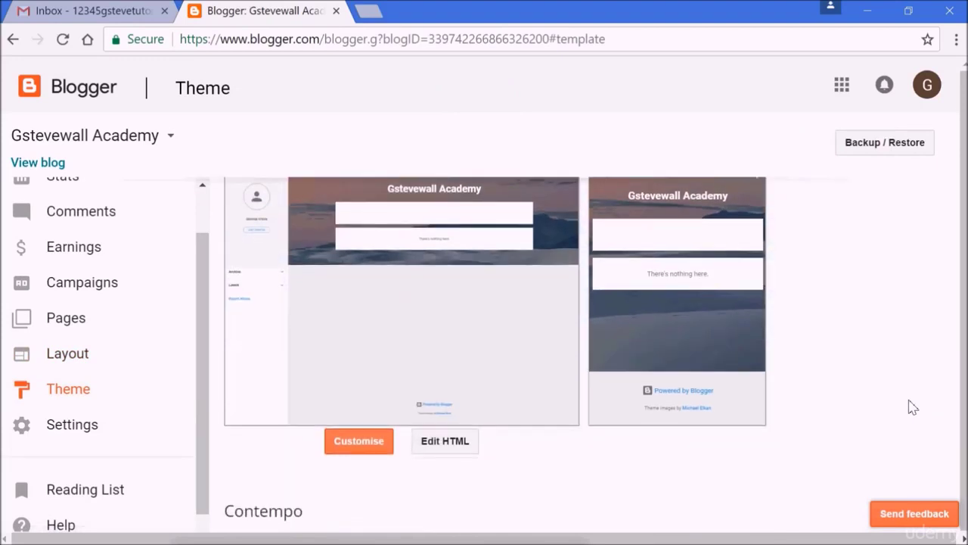
pyautogui.scroll(-3, 912, 407)
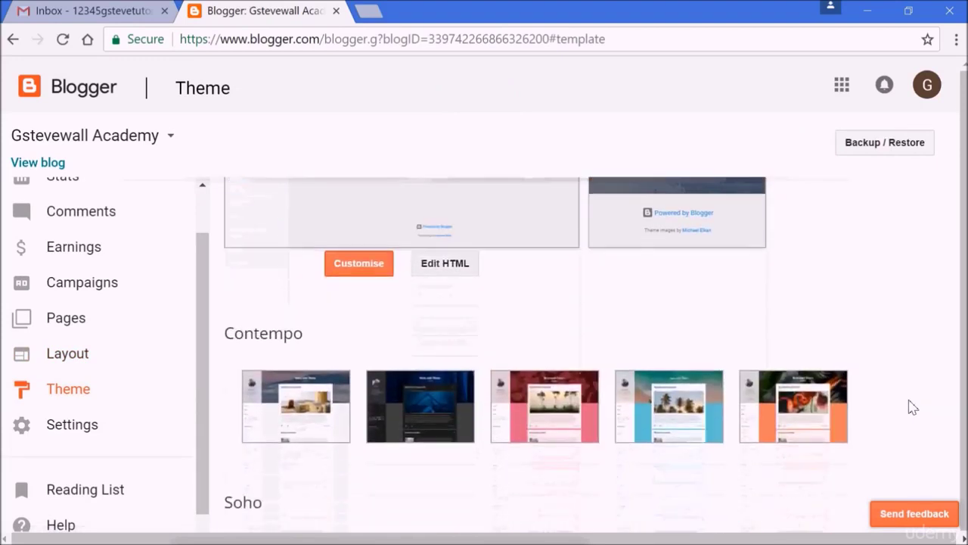
pyautogui.scroll(-1, 913, 408)
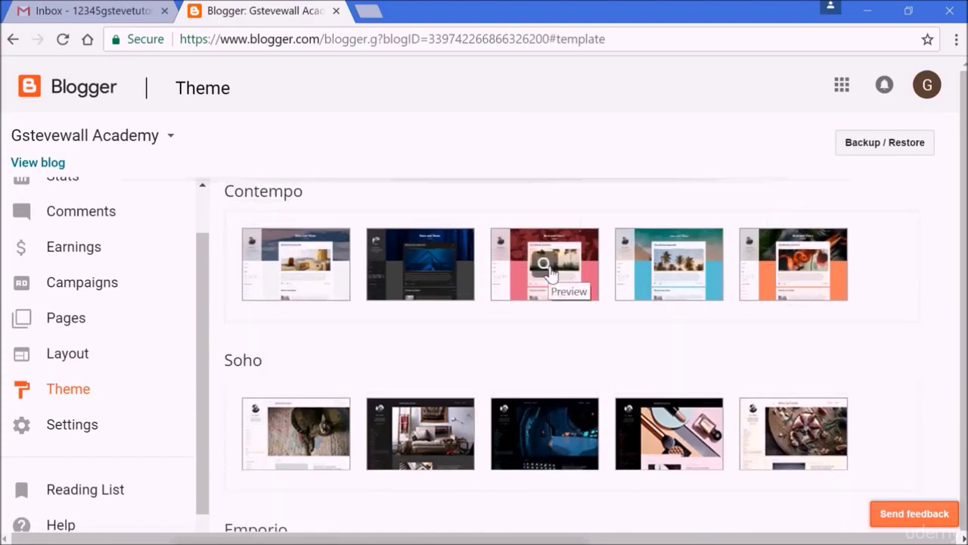
pyautogui.click(548, 272)
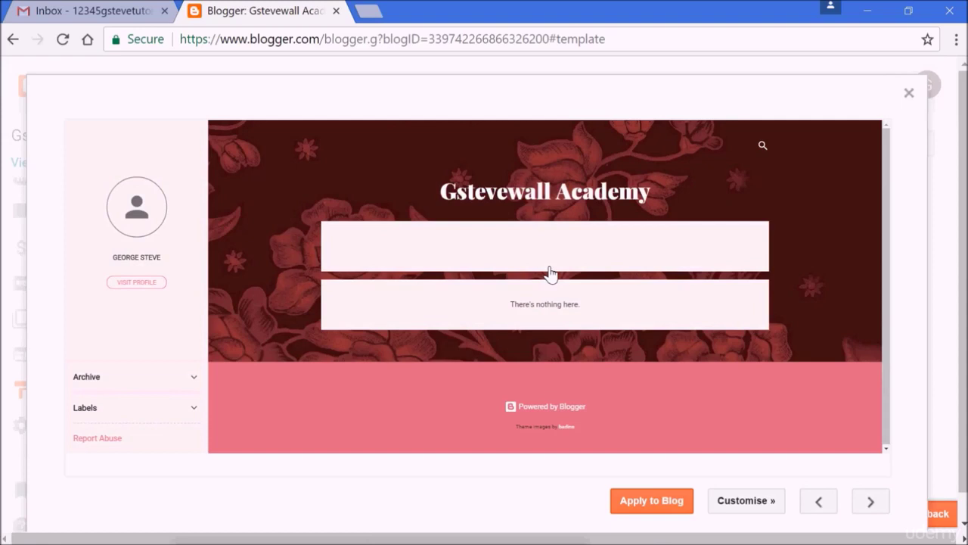
pyautogui.click(909, 94)
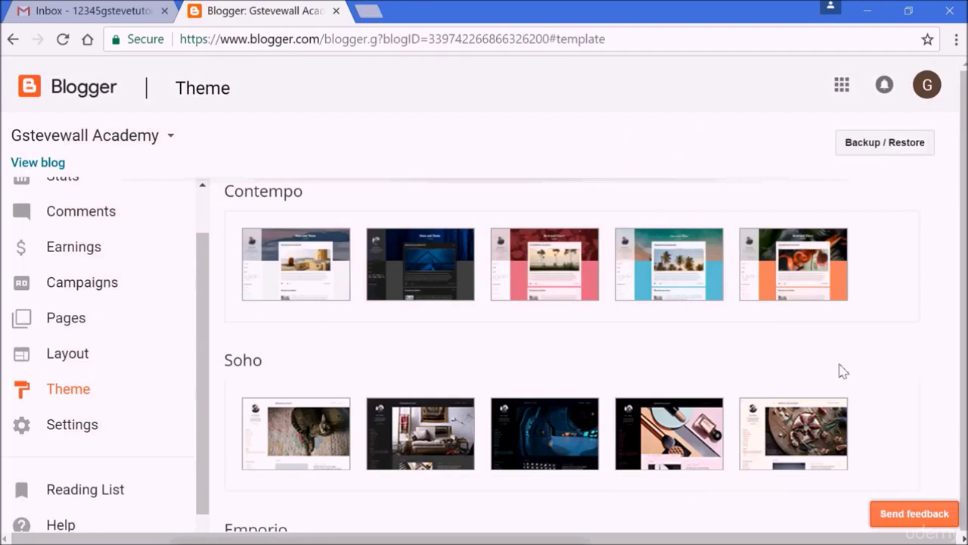
# Step: Examine the blog's Basic settings, from title and privacy through publishing and HTTPS to permissions
pyautogui.click(80, 427)
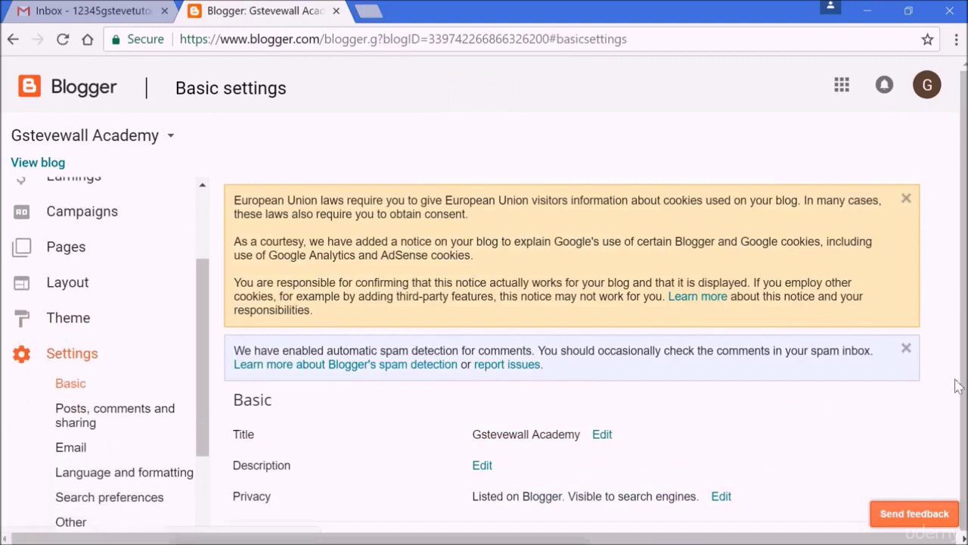
pyautogui.scroll(-2, 940, 397)
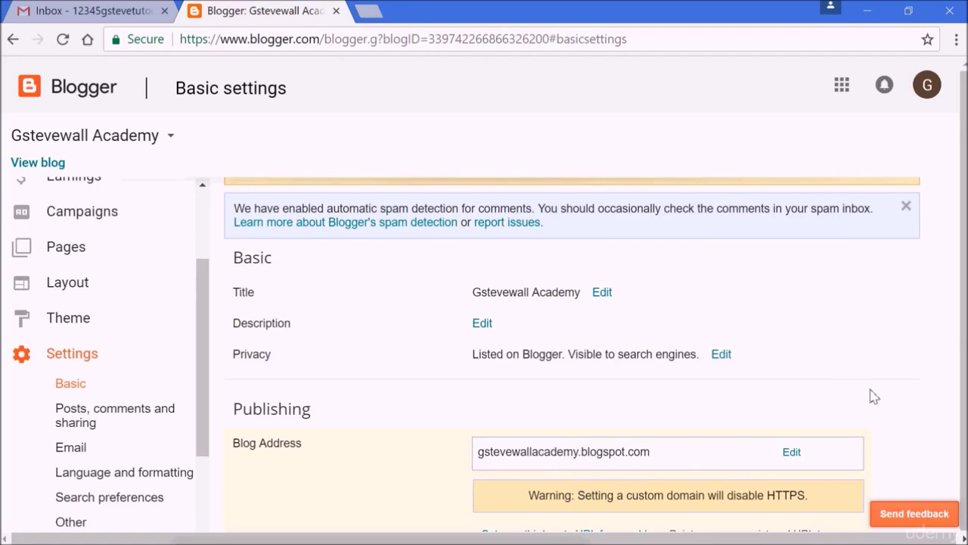
pyautogui.scroll(-4, 873, 395)
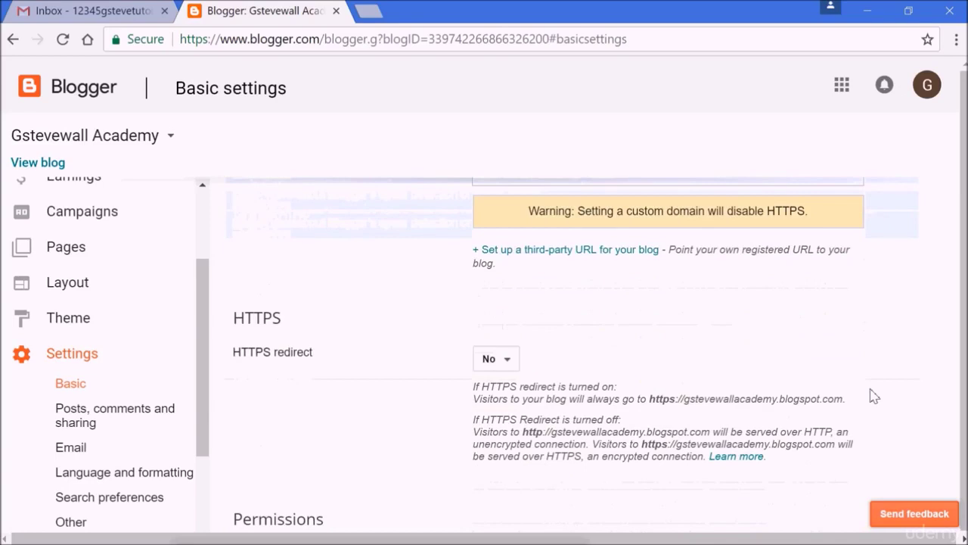
pyautogui.scroll(-2, 874, 395)
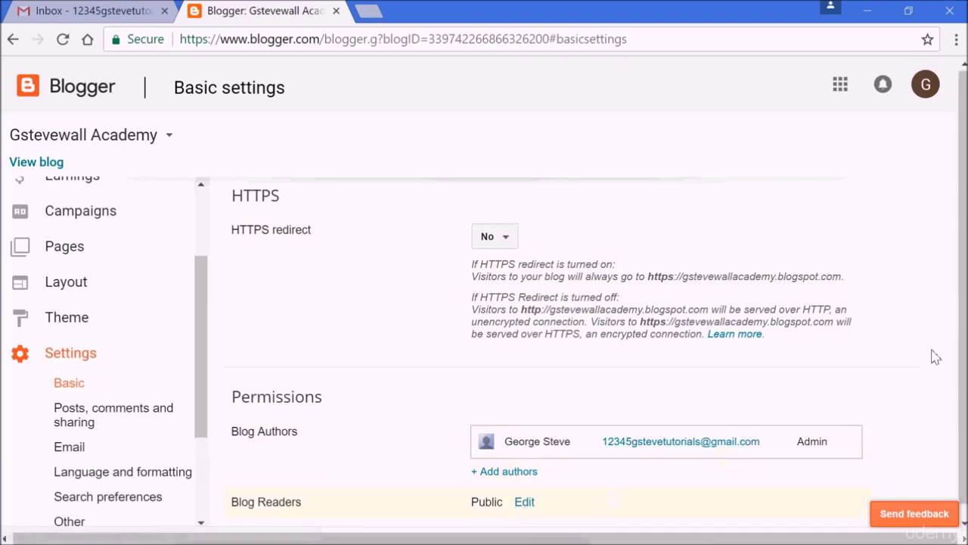
pyautogui.scroll(1, 935, 356)
pyautogui.scroll(-1, 934, 356)
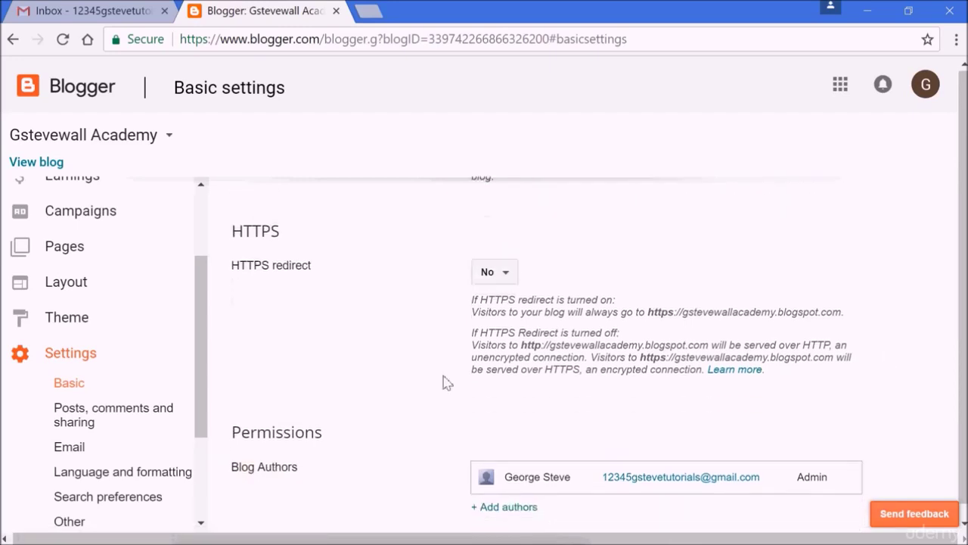
# Step: Examine the Posts, comments and sharing settings, including the comment options and the Google+ sections
pyautogui.click(77, 420)
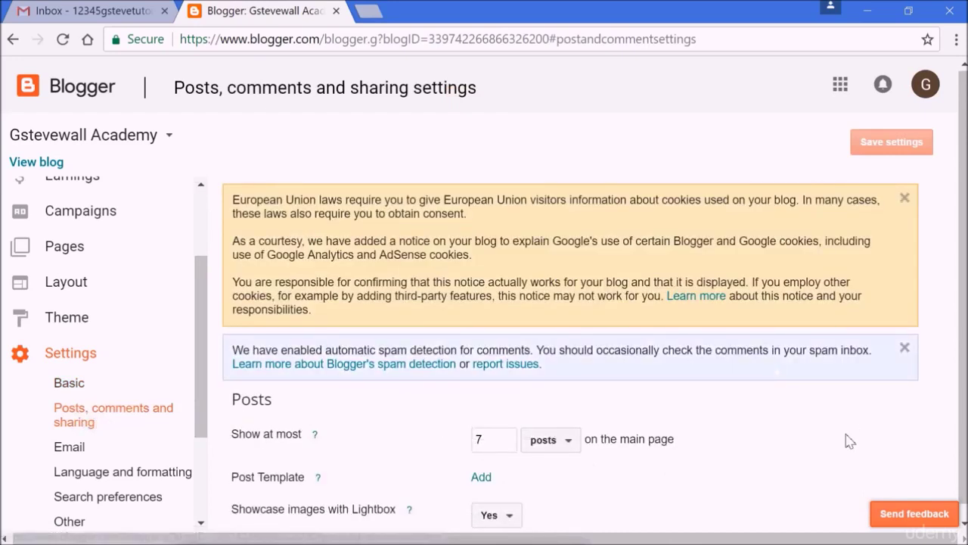
pyautogui.scroll(-3, 849, 441)
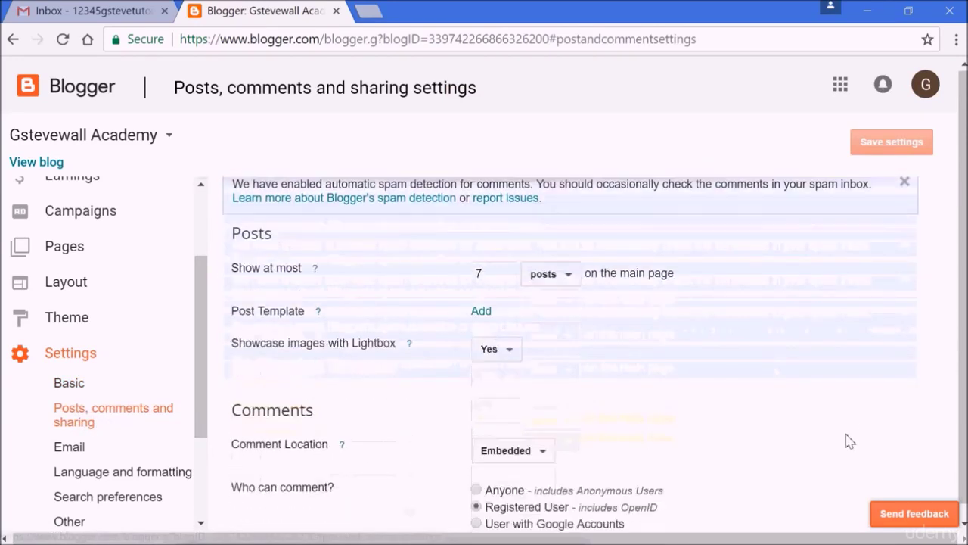
pyautogui.scroll(-5, 849, 440)
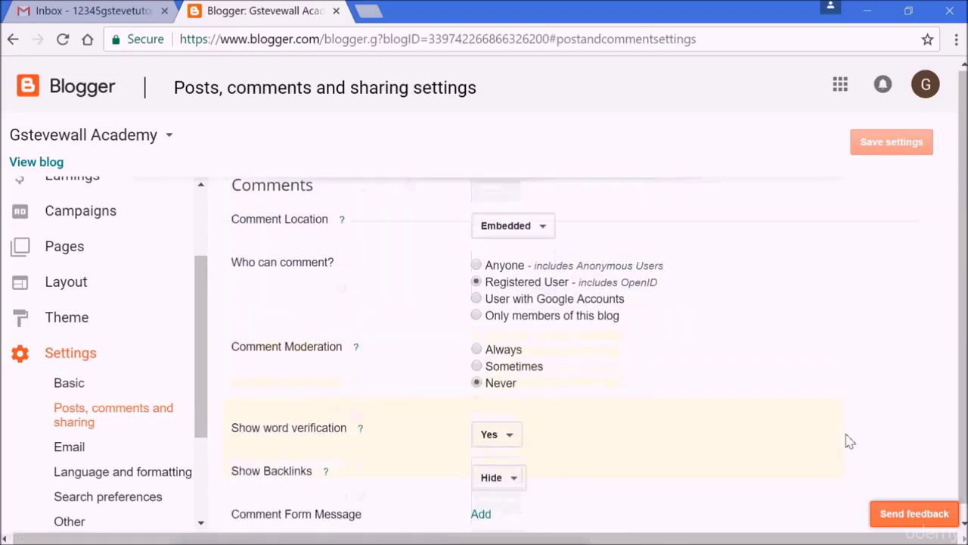
pyautogui.scroll(-3, 849, 440)
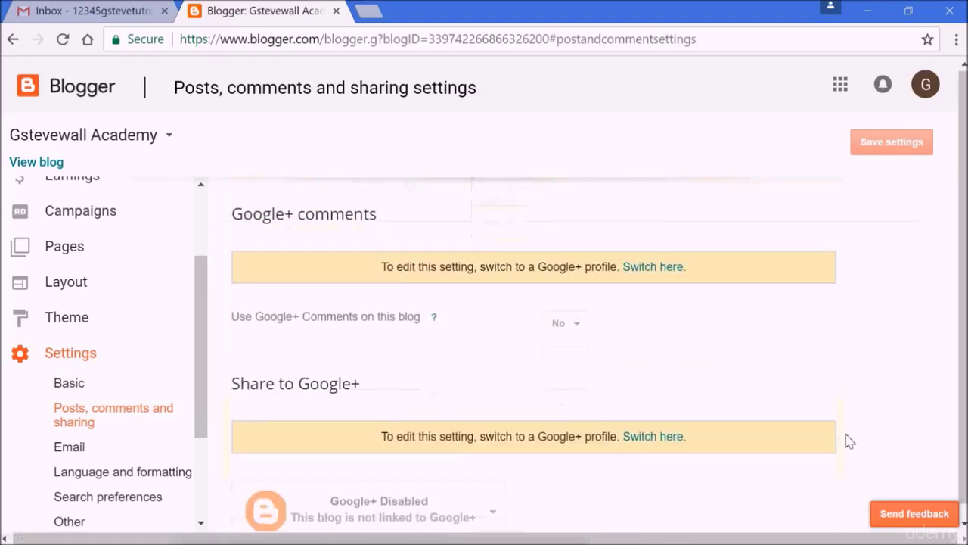
pyautogui.scroll(7, 849, 440)
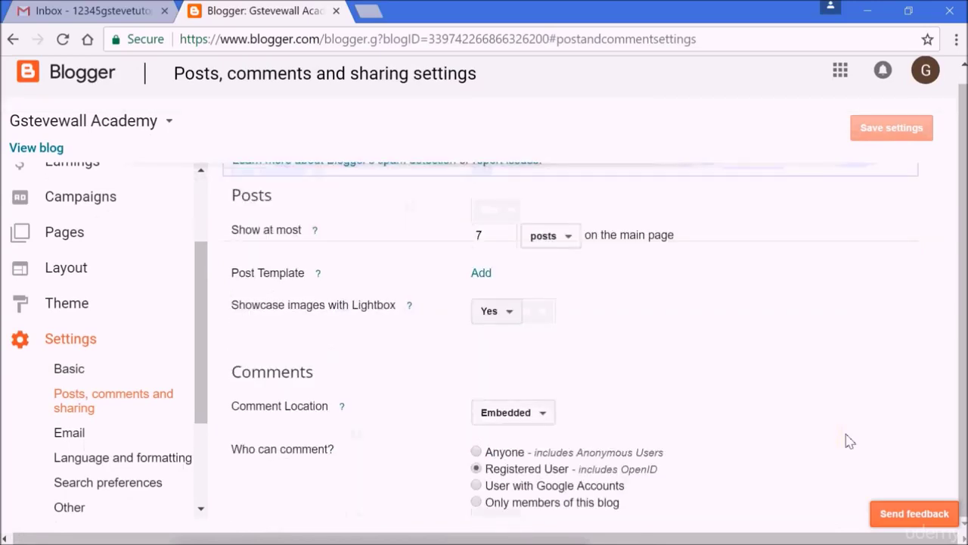
pyautogui.scroll(-3, 849, 440)
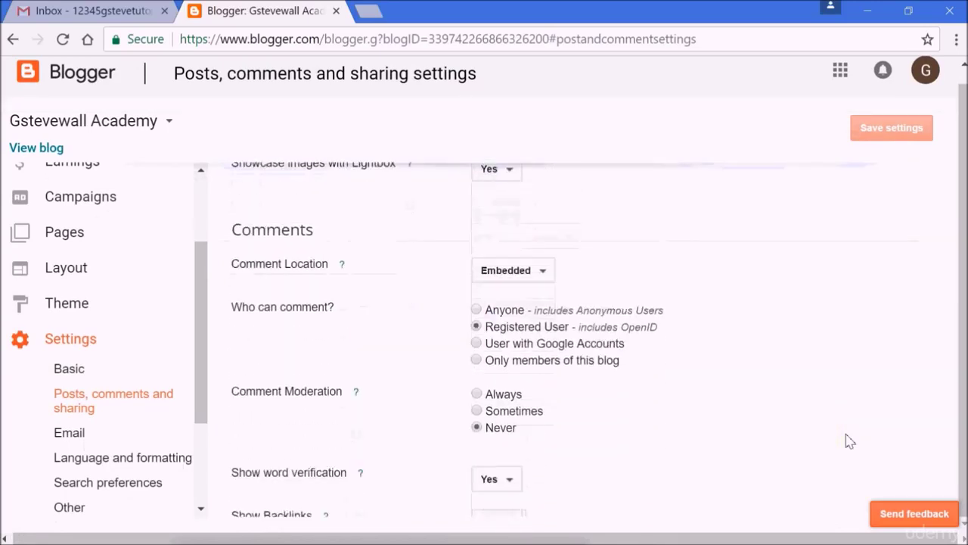
# Step: Examine the blog's Email settings, including posting by email and the comment notification address
pyautogui.click(79, 441)
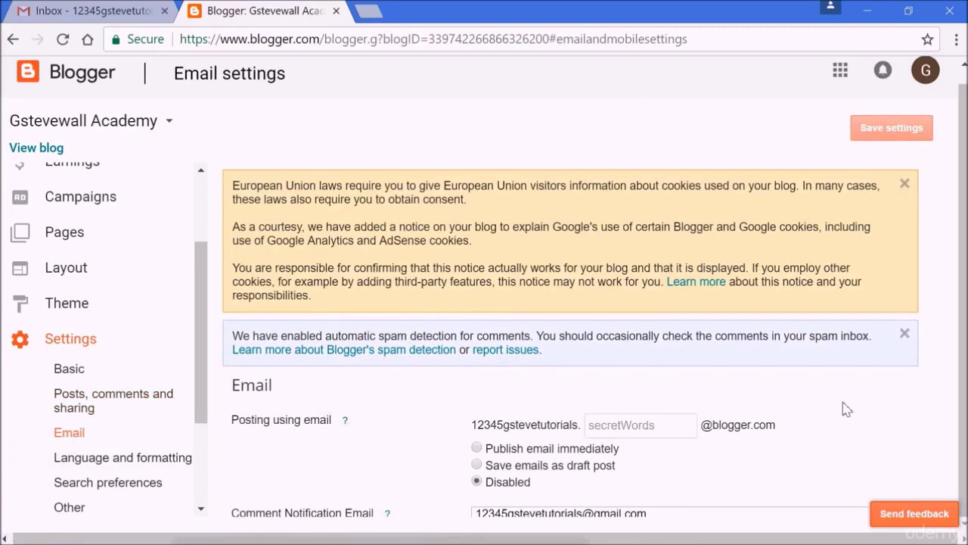
pyautogui.scroll(-2, 847, 409)
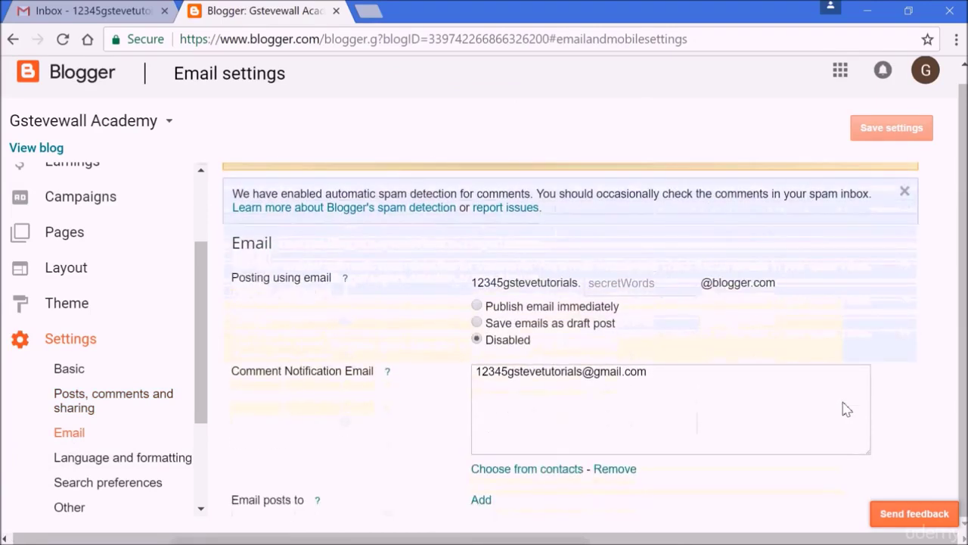
pyautogui.scroll(-1, 846, 409)
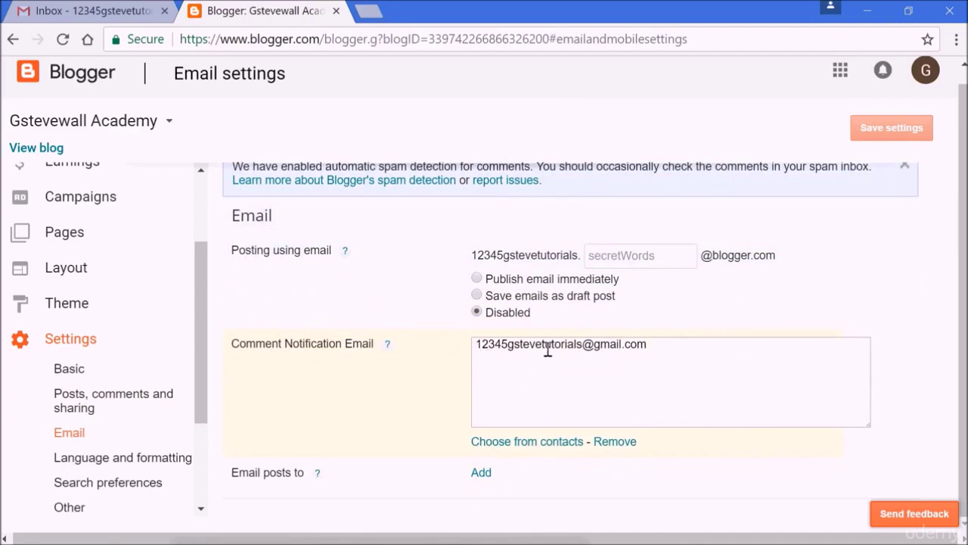
pyautogui.click(580, 348)
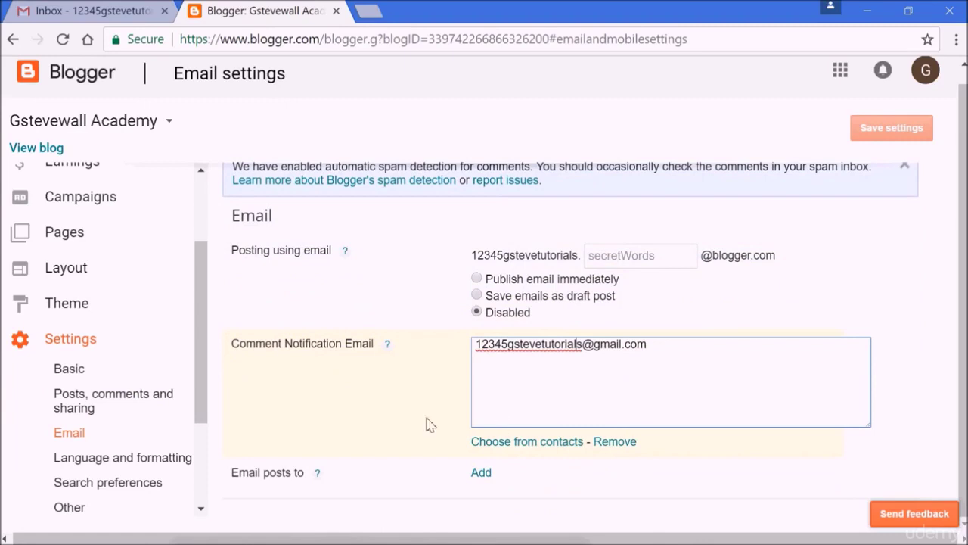
# Step: Look through the Language and formatting, Search preferences, Other and User settings of the blog
pyautogui.click(121, 459)
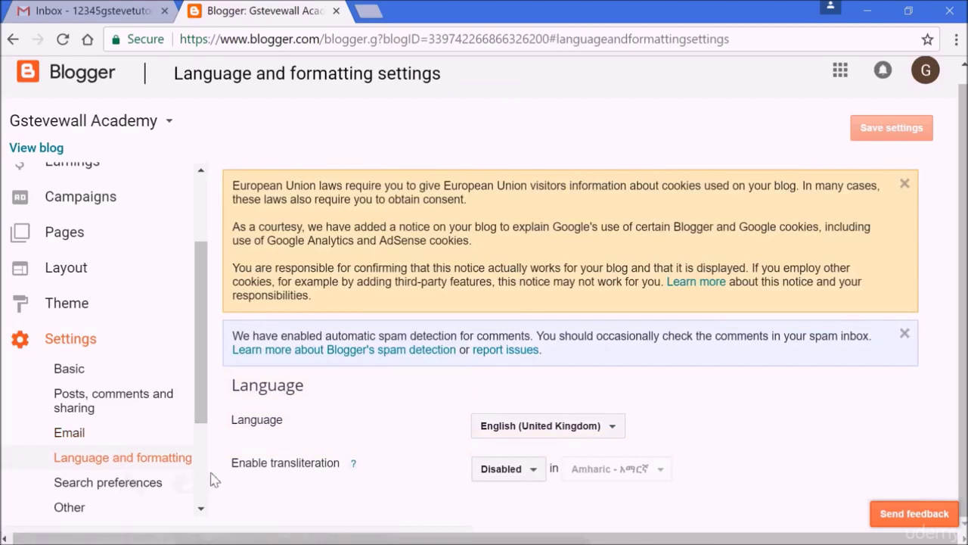
pyautogui.scroll(-3, 203, 480)
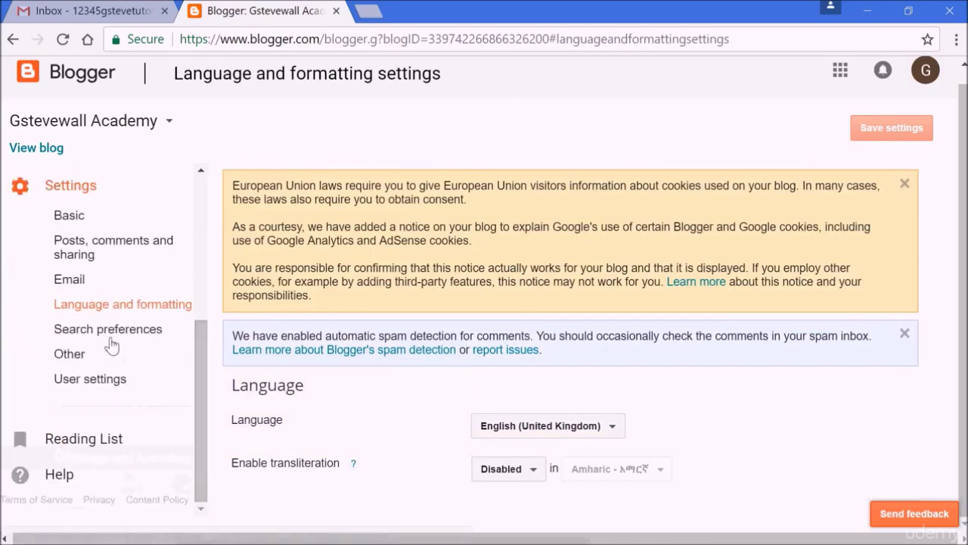
pyautogui.click(109, 331)
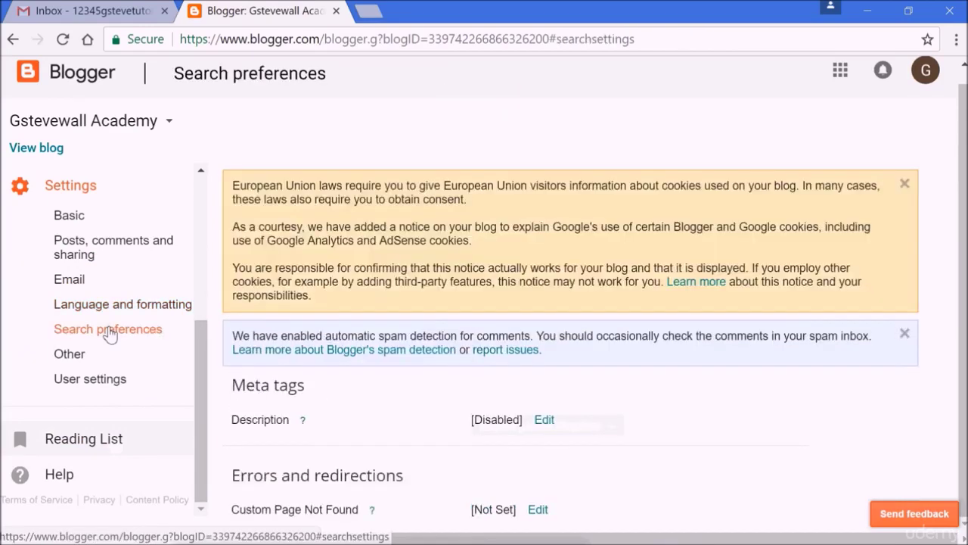
pyautogui.click(69, 366)
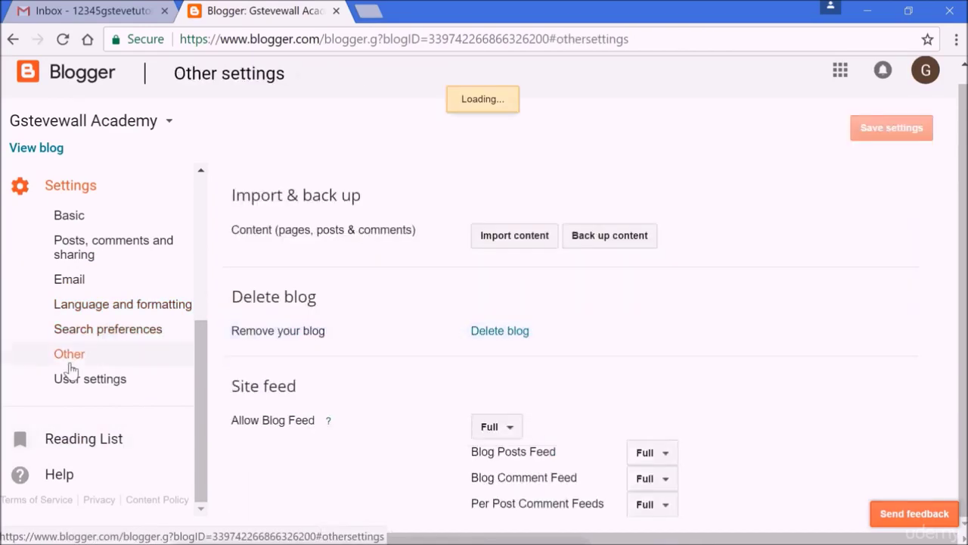
pyautogui.click(87, 383)
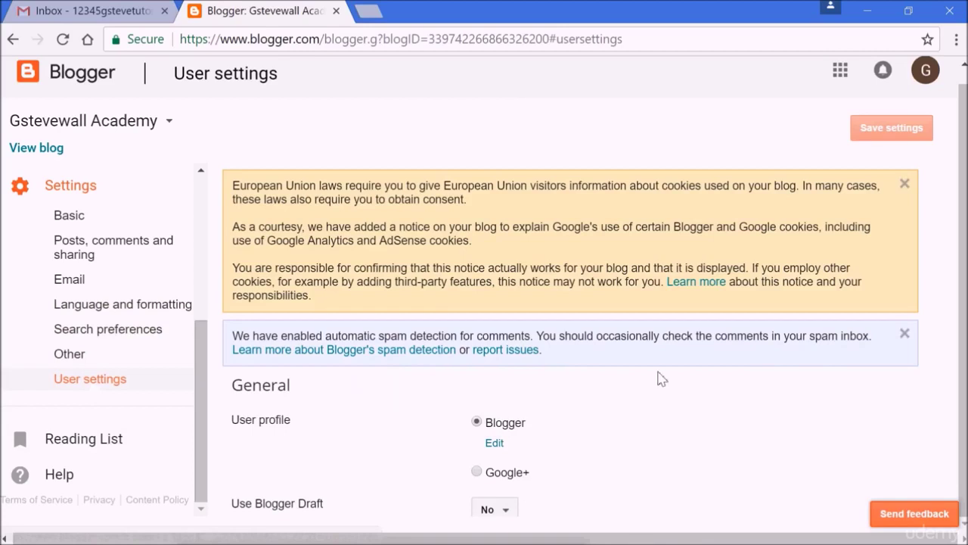
pyautogui.scroll(-2, 733, 391)
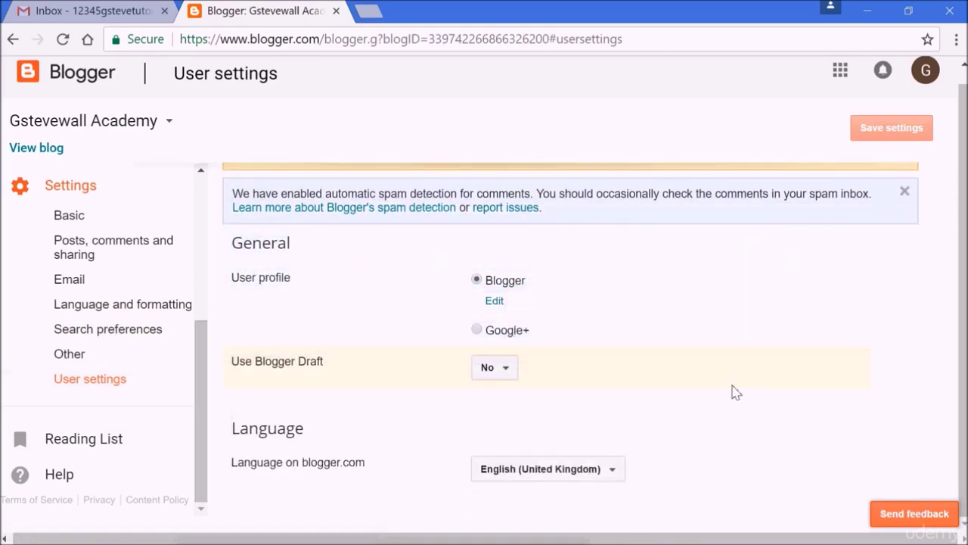
# Step: Try Google+ as the user profile, check the Use Blogger Draft choices, and return the profile to Blogger
pyautogui.click(477, 331)
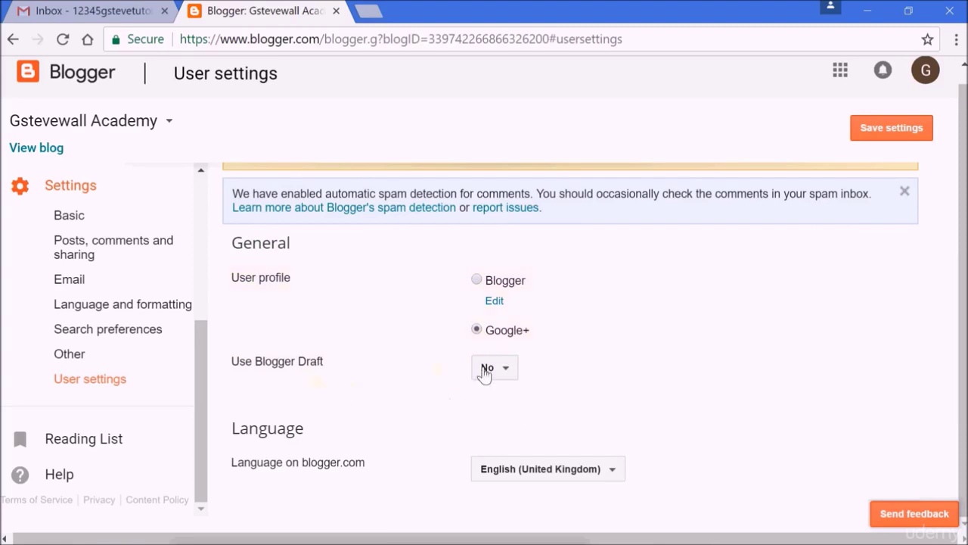
pyautogui.click(508, 370)
pyautogui.click(603, 373)
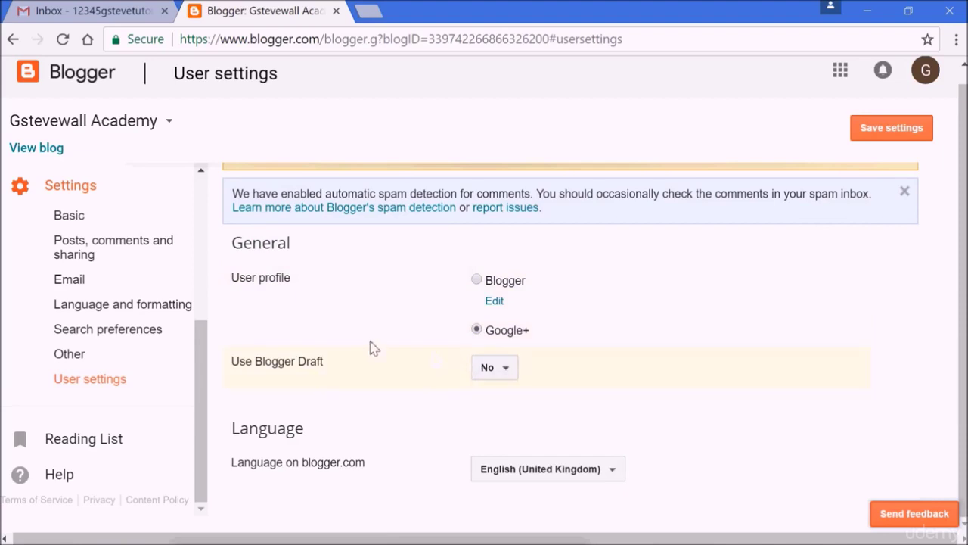
pyautogui.click(477, 280)
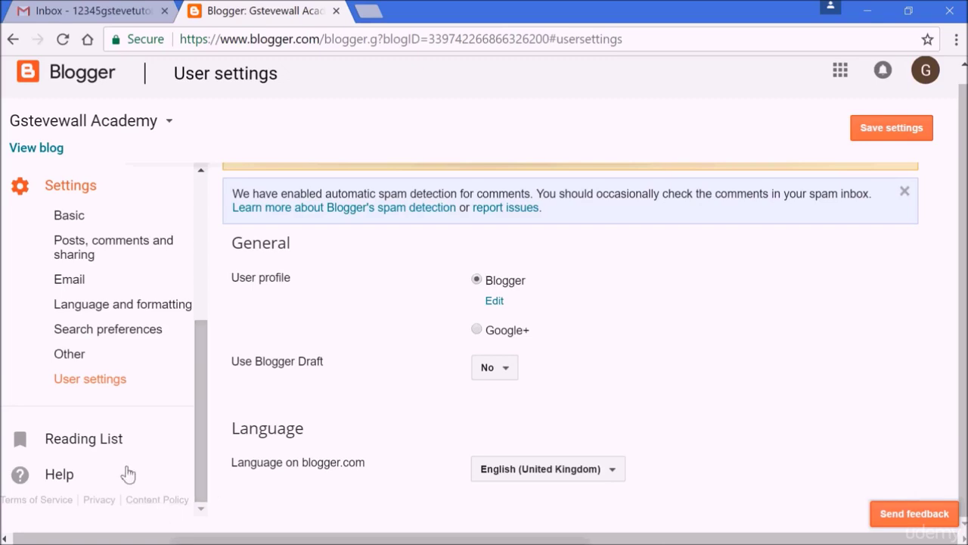
# Step: Open the Reading List, discarding the unsaved user settings, and read the latest Blogger Buzz post about new themes
pyautogui.click(98, 446)
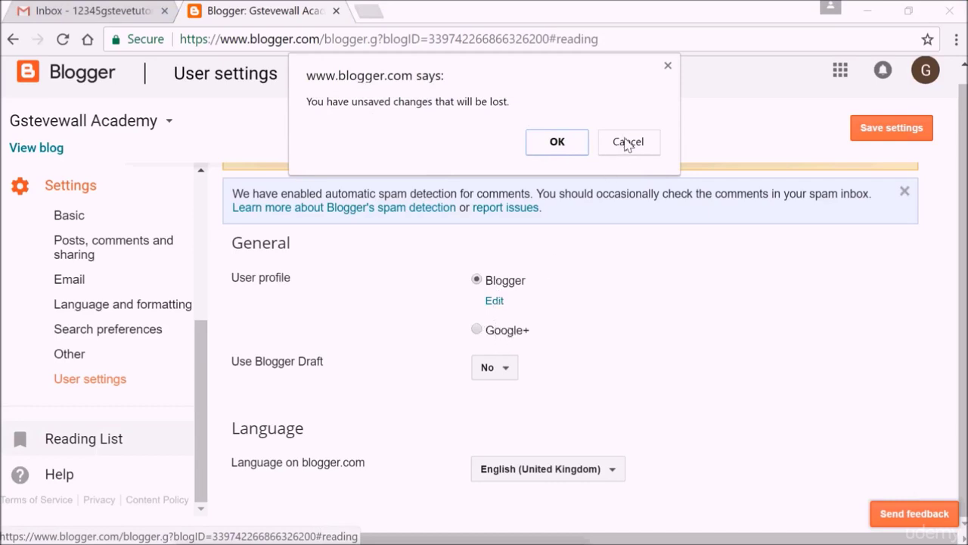
pyautogui.click(566, 145)
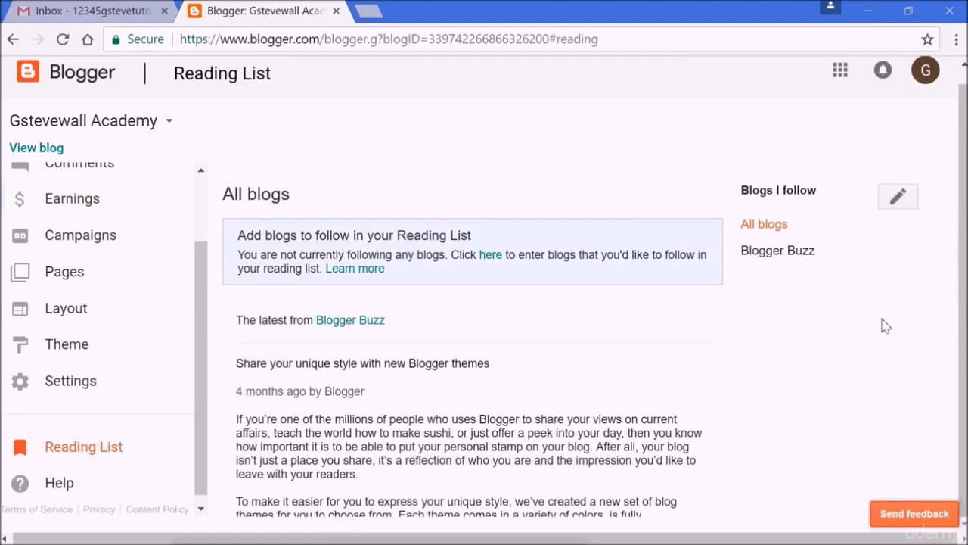
pyautogui.scroll(-5, 886, 325)
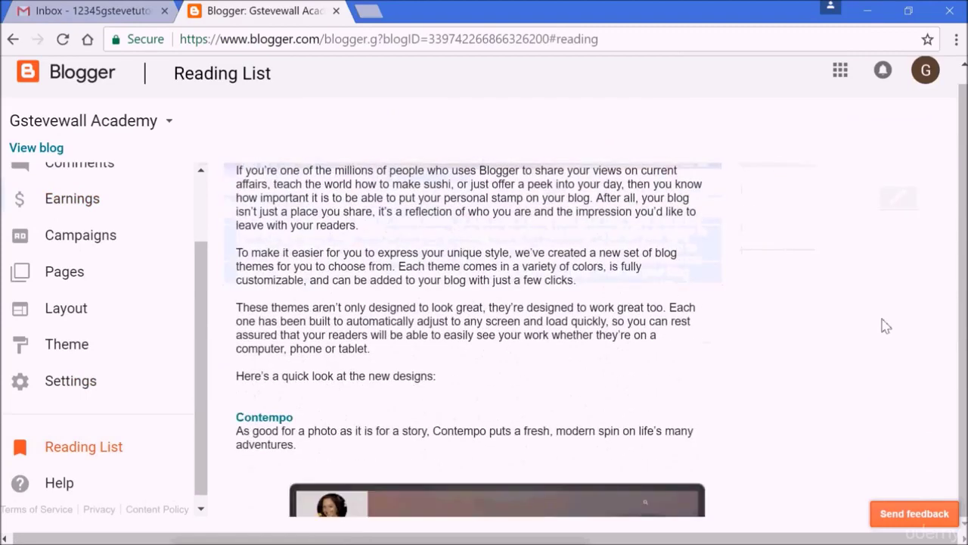
# Step: Examine the new theme designs presented in the Blogger Buzz post, from Contempo through Soho and Emporio to the end of the post
pyautogui.scroll(-2, 886, 325)
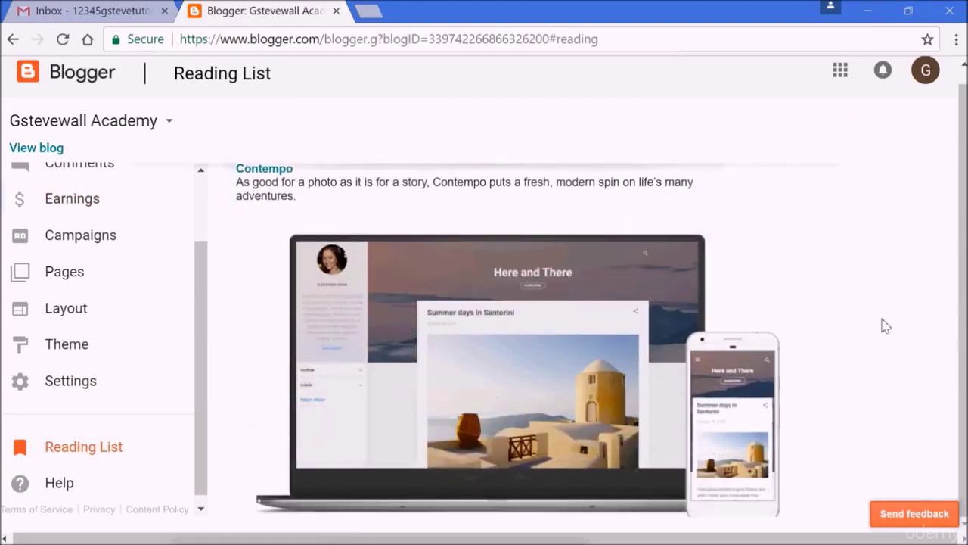
pyautogui.scroll(-1, 886, 326)
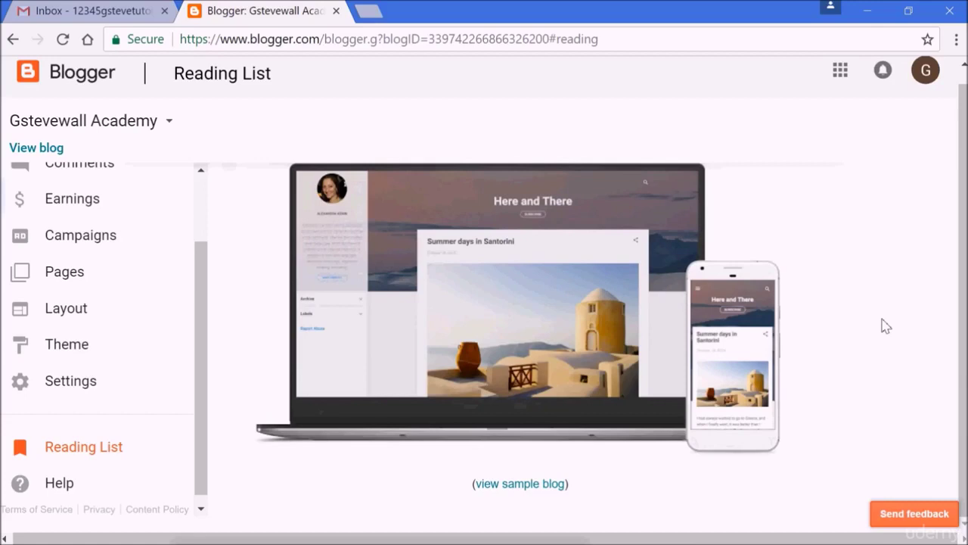
pyautogui.scroll(-3, 886, 326)
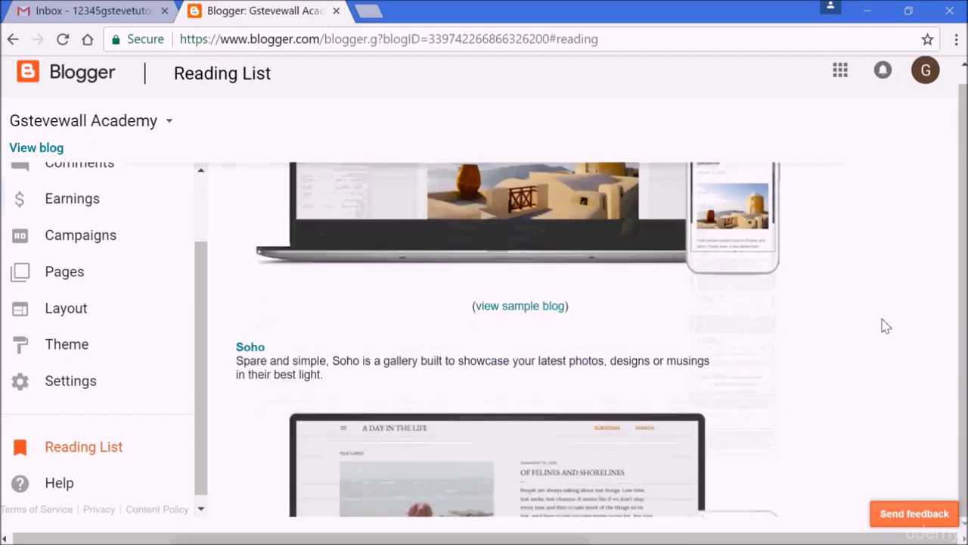
pyautogui.scroll(-5, 886, 326)
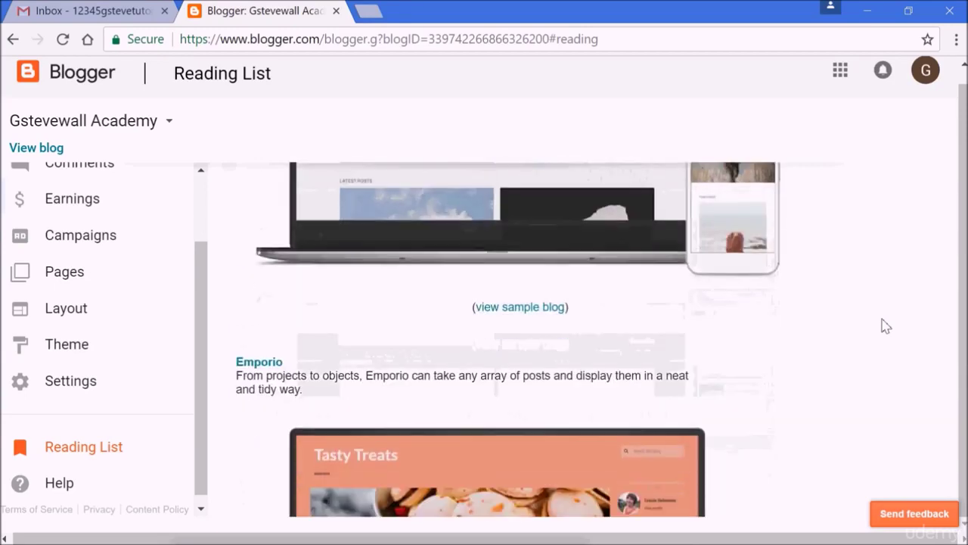
pyautogui.scroll(-5, 886, 326)
pyautogui.scroll(-5, 886, 326)
pyautogui.scroll(-4, 886, 325)
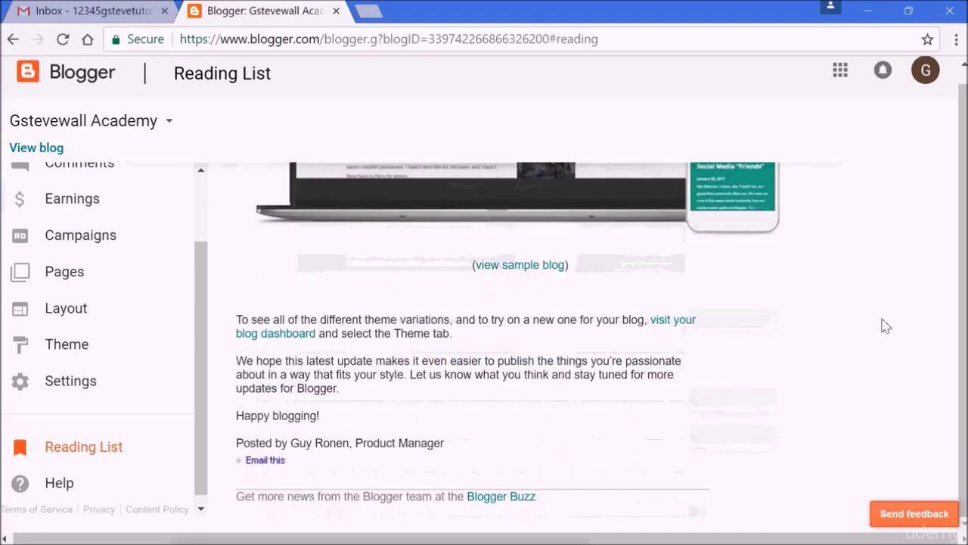
# Step: Open the sample blog of the Contempo theme and look through its posts from the header down to the footer
pyautogui.scroll(1, 886, 325)
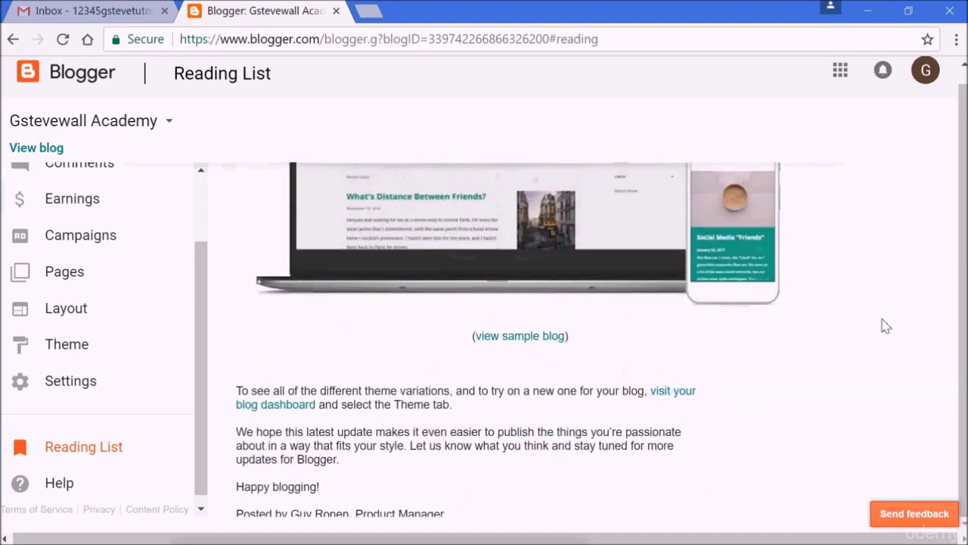
pyautogui.scroll(10, 886, 325)
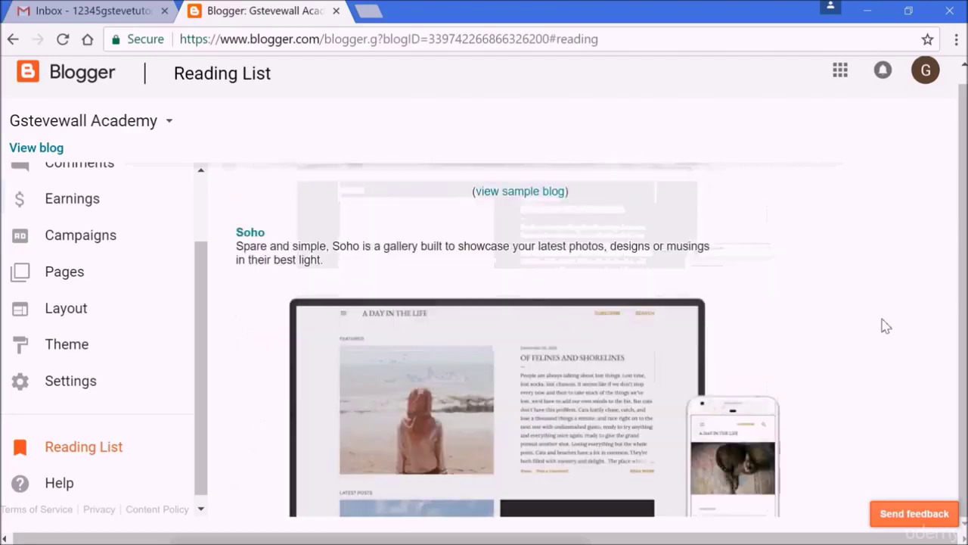
pyautogui.scroll(4, 886, 326)
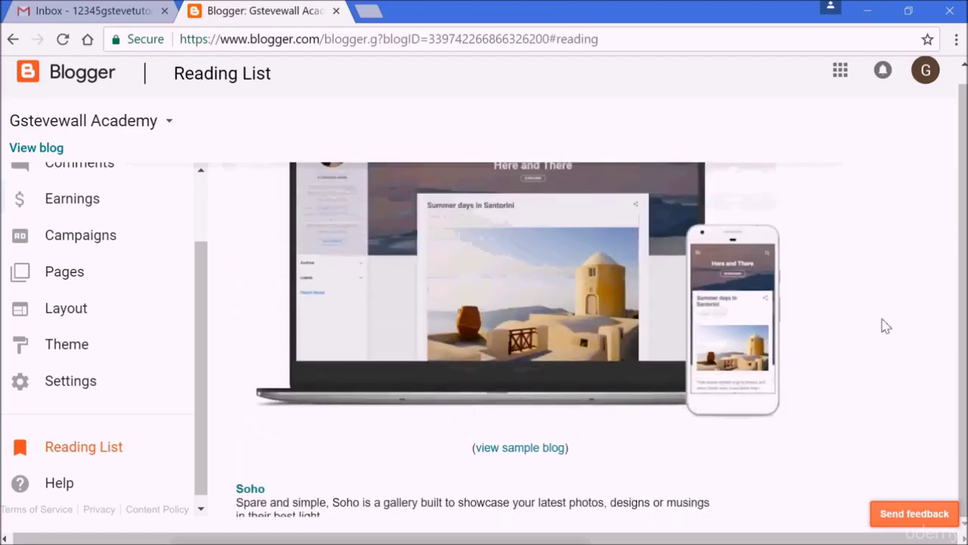
pyautogui.scroll(1, 886, 325)
pyautogui.scroll(-1, 886, 325)
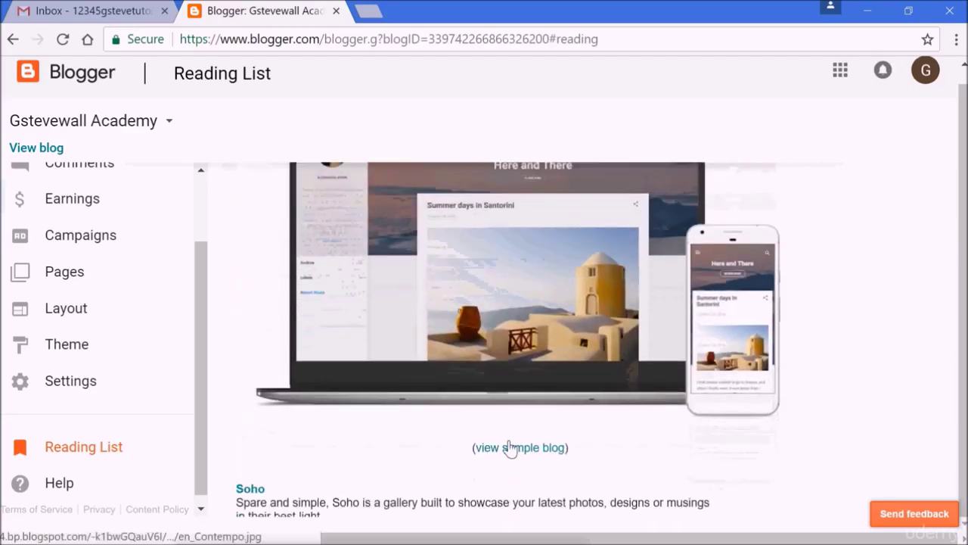
pyautogui.click(519, 453)
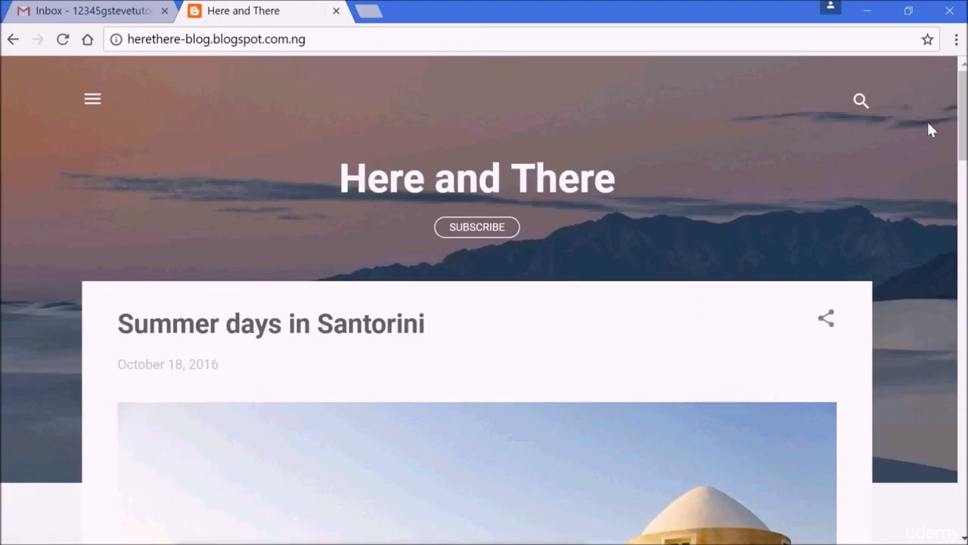
pyautogui.scroll(-8, 931, 128)
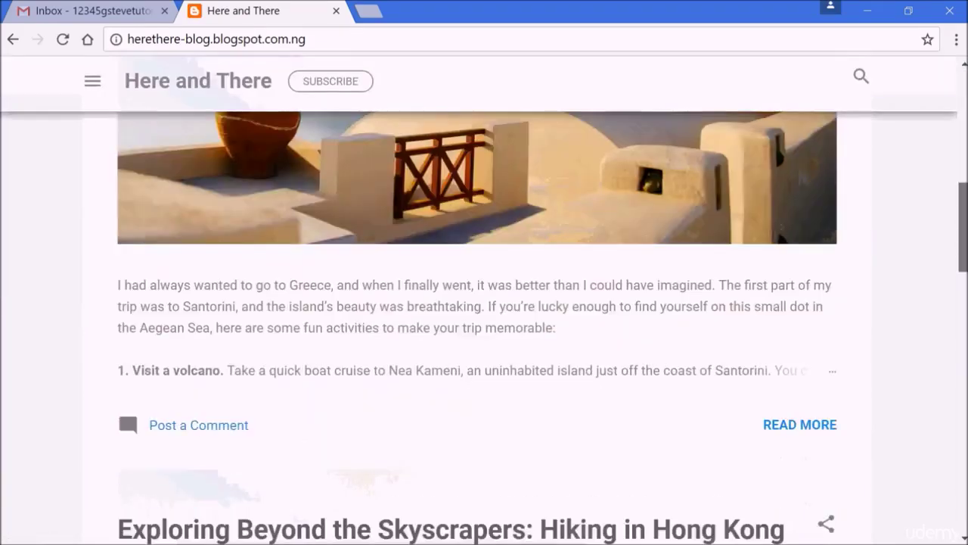
pyautogui.scroll(-10, 484, 326)
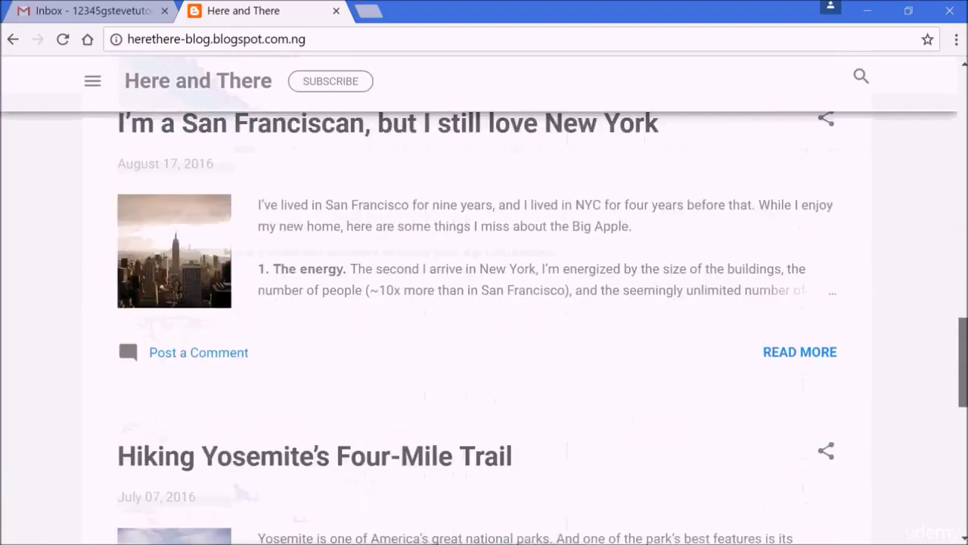
pyautogui.scroll(-9, 484, 326)
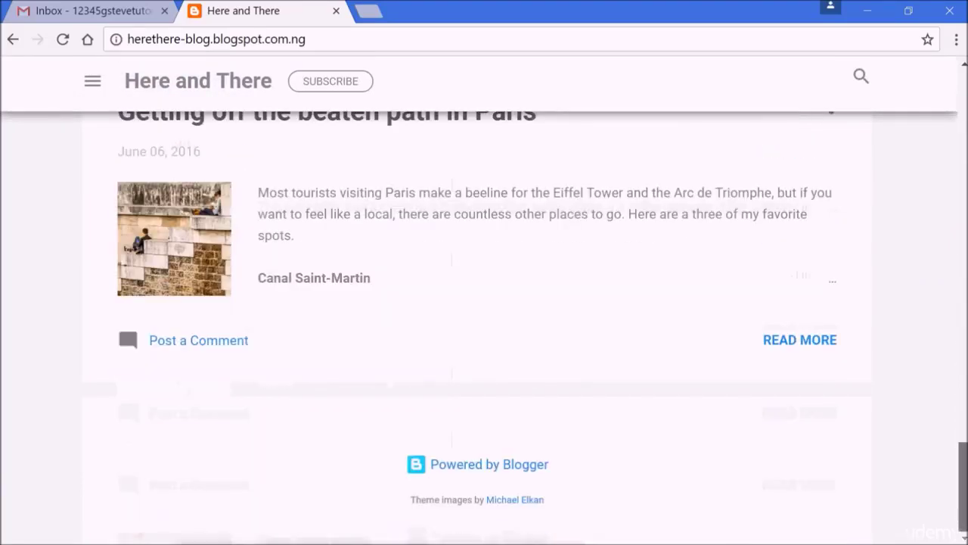
pyautogui.scroll(15, 484, 325)
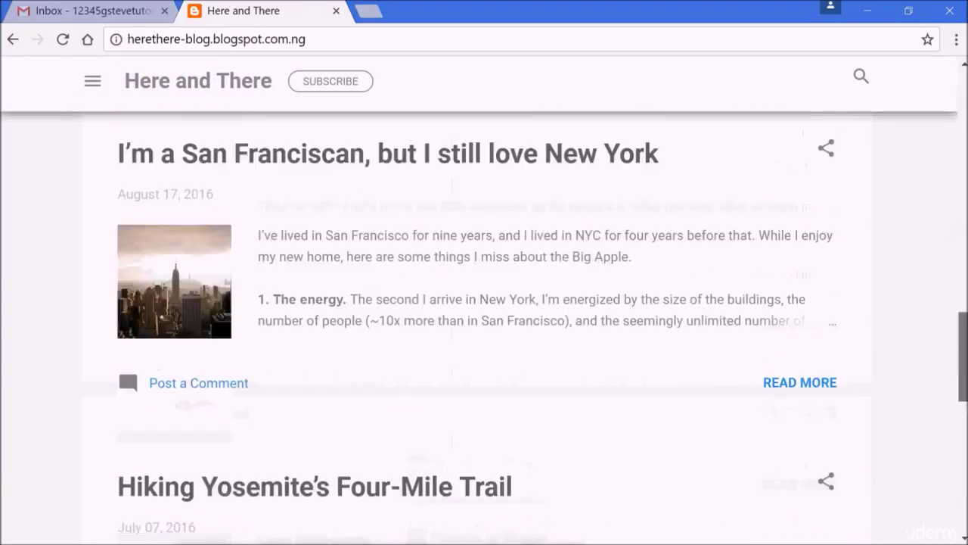
pyautogui.scroll(8, 964, 134)
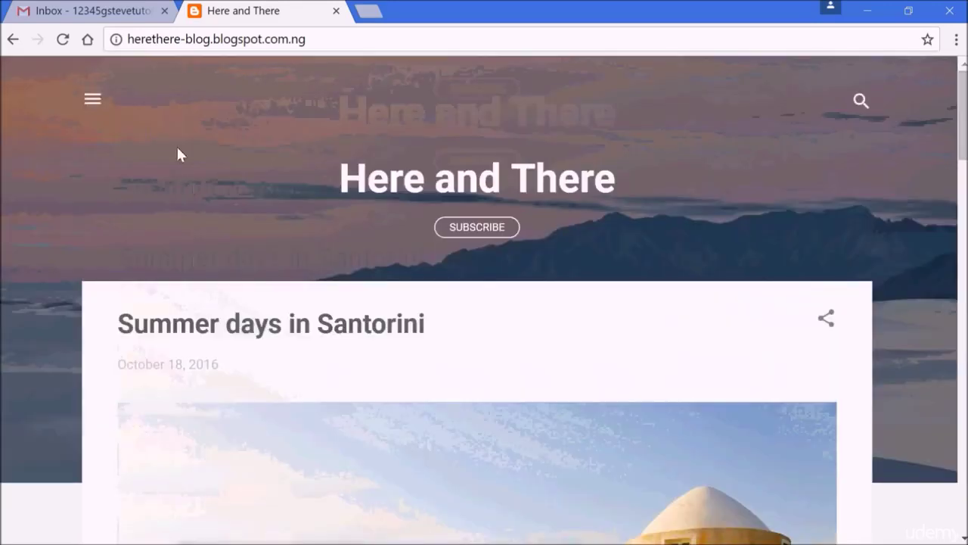
# Step: View the sample blog's sidebar with the author profile, close it, and go back to the Blogger Reading List
pyautogui.click(91, 104)
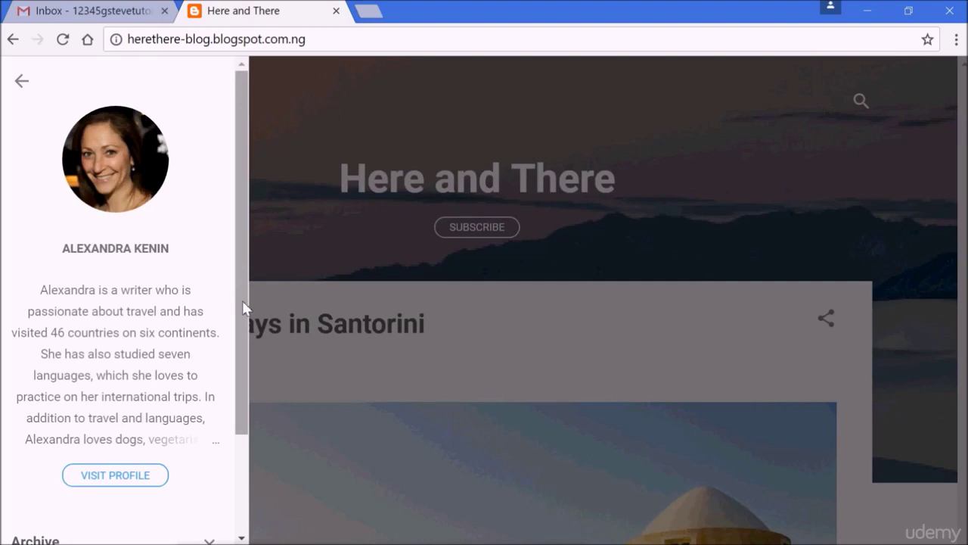
pyautogui.moveTo(244, 308); pyautogui.dragTo(237, 184)
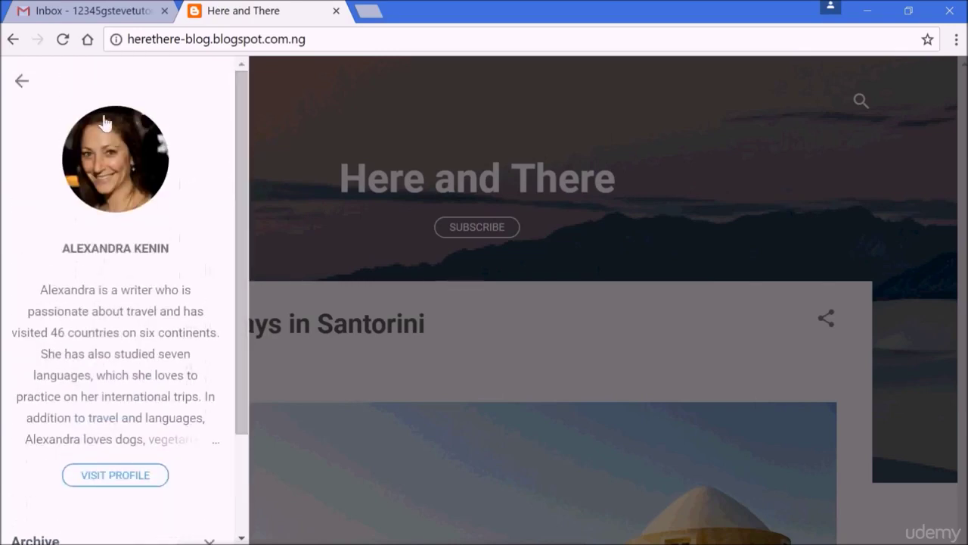
pyautogui.click(21, 82)
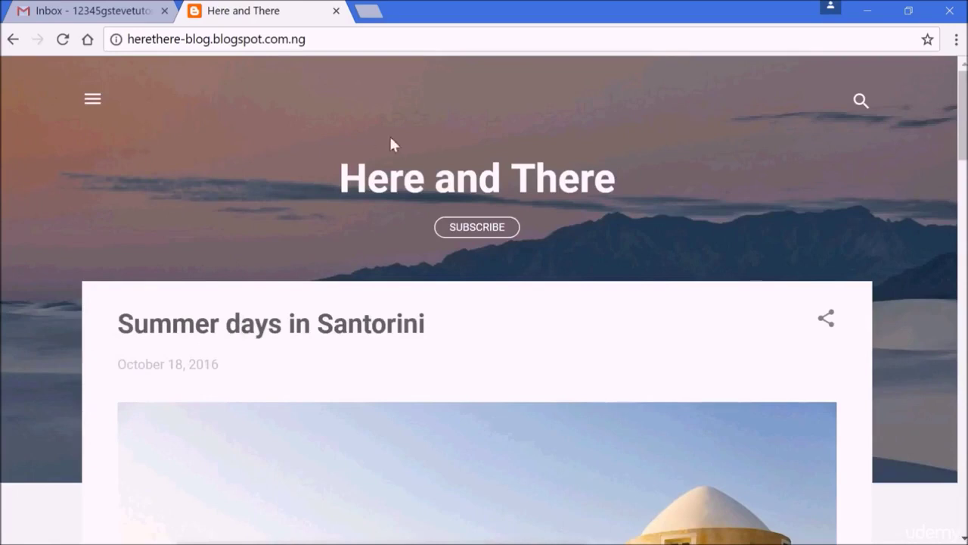
pyautogui.click(13, 40)
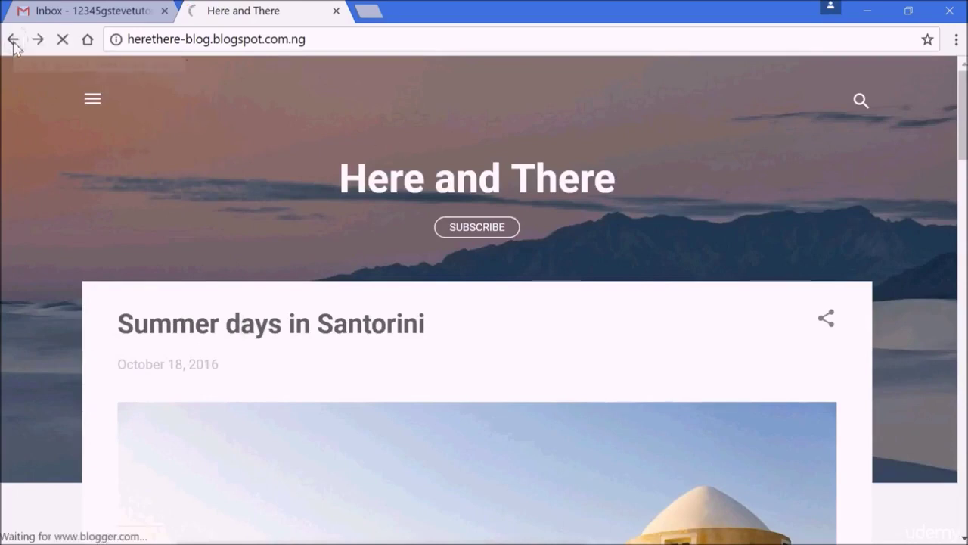